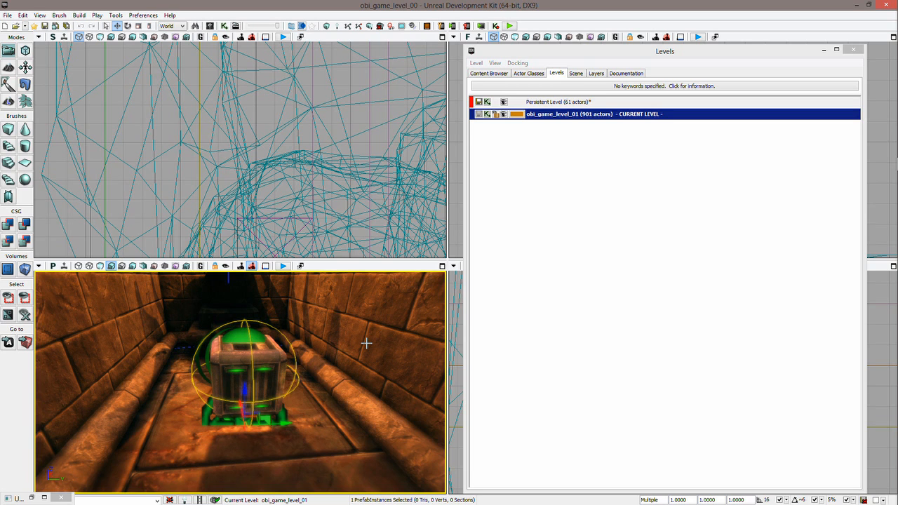
# Step: Turn off Lock Prefabs from Selection to allow picking individual actors of the health pickup prefab
pyautogui.moveTo(352, 349); pyautogui.dragTo(355, 374)
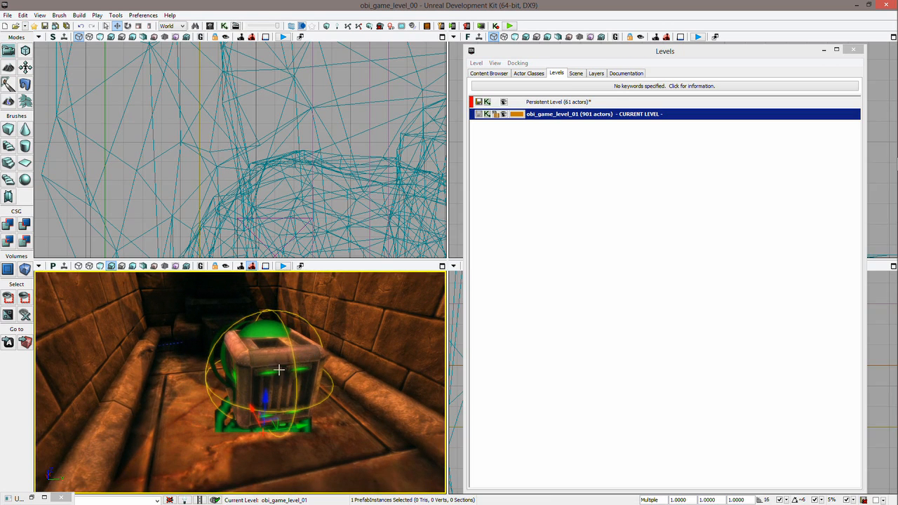
pyautogui.moveTo(374, 364); pyautogui.dragTo(294, 306)
pyautogui.click(40, 15)
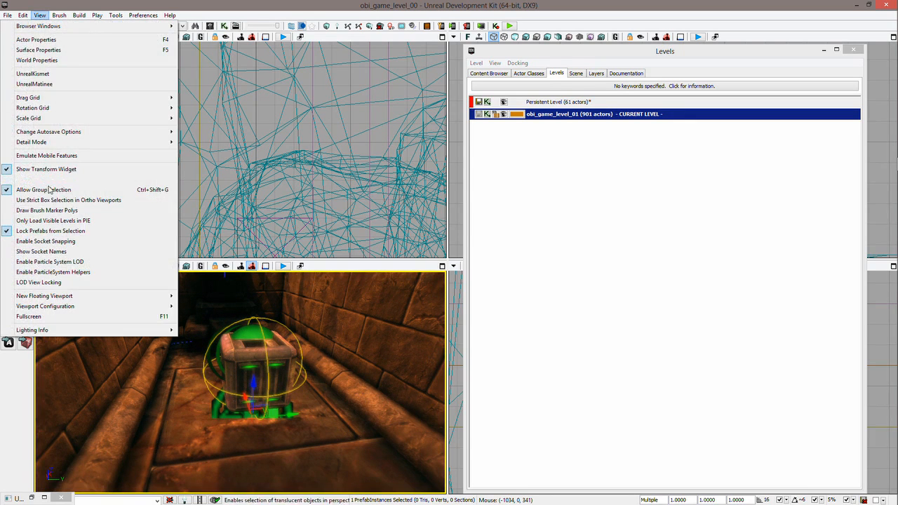
pyautogui.click(50, 231)
# Step: Review the Movement properties of the pickup's InterpActor, including its Physics and Rotation Rate, and close them
pyautogui.click(279, 353)
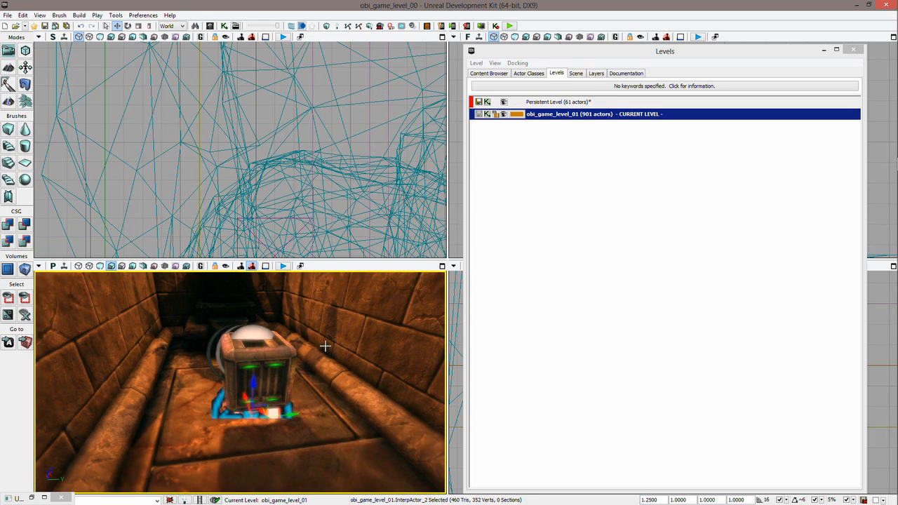
pyautogui.press('F4')
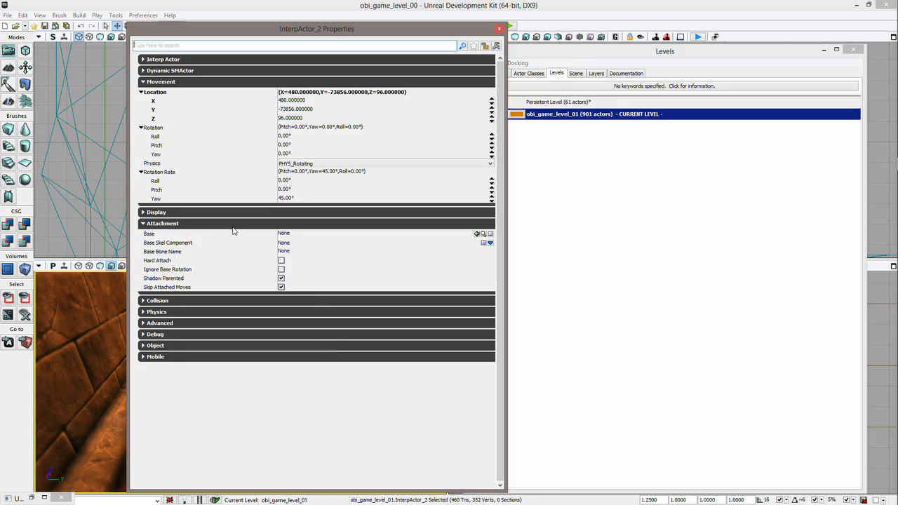
pyautogui.click(181, 223)
pyautogui.click(178, 82)
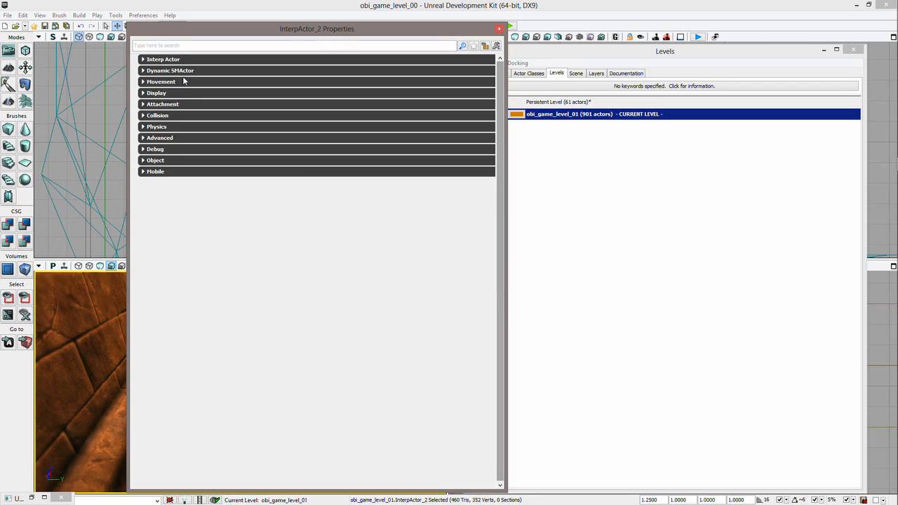
pyautogui.click(173, 83)
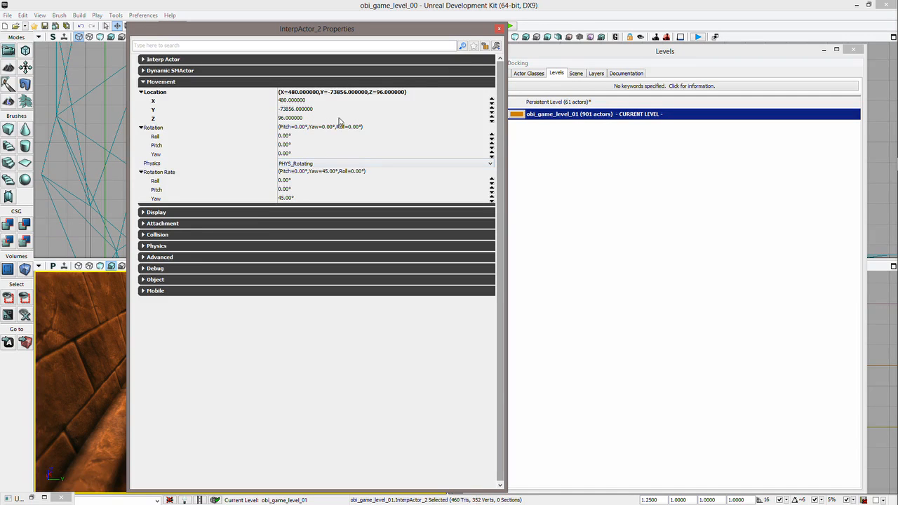
pyautogui.click(499, 30)
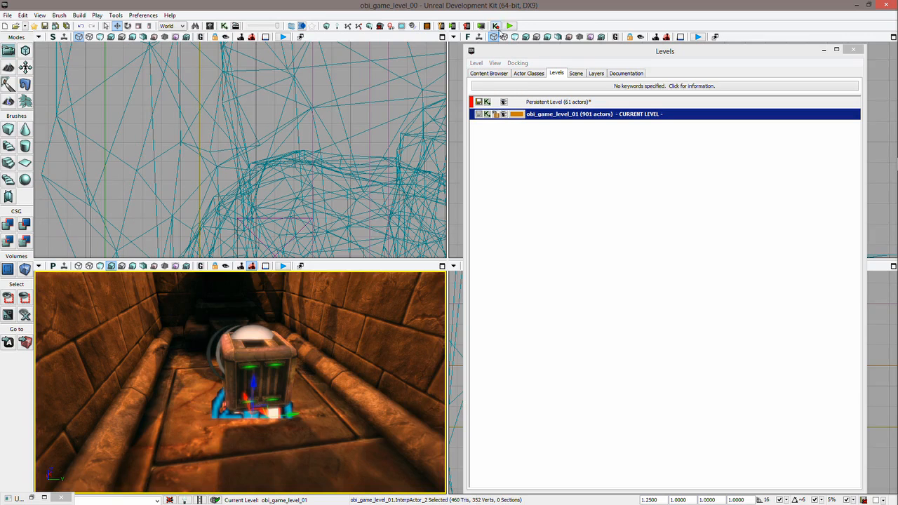
# Step: Turn on Render Light Shafts for the movable point light in the health pickup and bring the pickup into view
pyautogui.moveTo(330, 369); pyautogui.dragTo(345, 355)
pyautogui.click(249, 329)
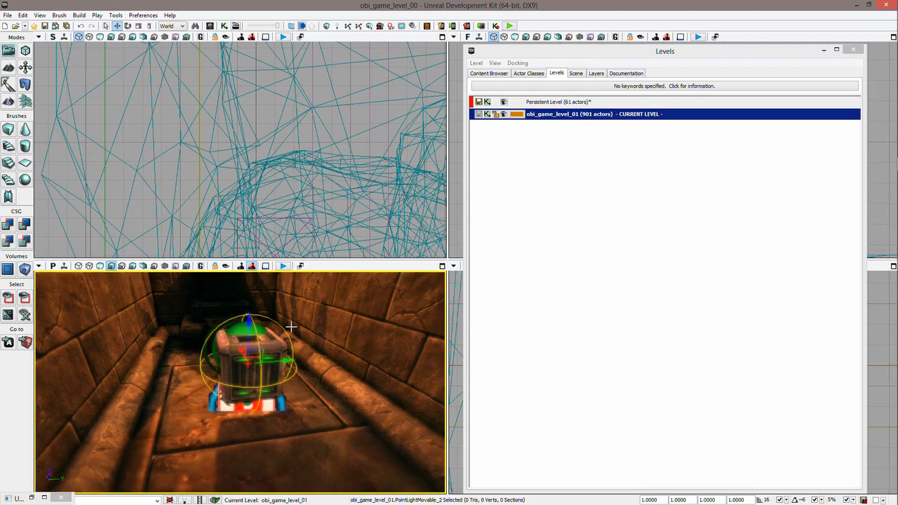
pyautogui.moveTo(358, 341)
pyautogui.mouseDown()
pyautogui.moveTo(357, 372)
pyautogui.moveTo(330, 374)
pyautogui.moveTo(331, 344)
pyautogui.moveTo(338, 350)
pyautogui.moveTo(367, 341)
pyautogui.mouseUp()
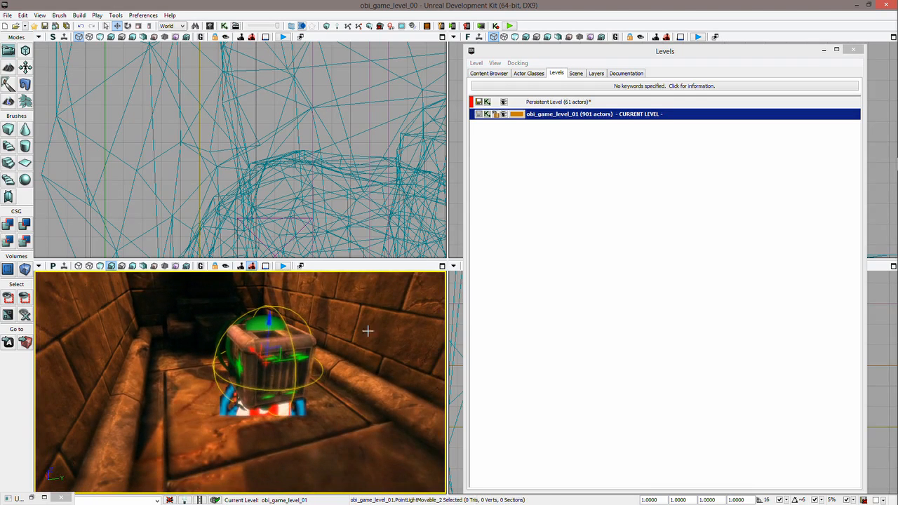
pyautogui.press('F4')
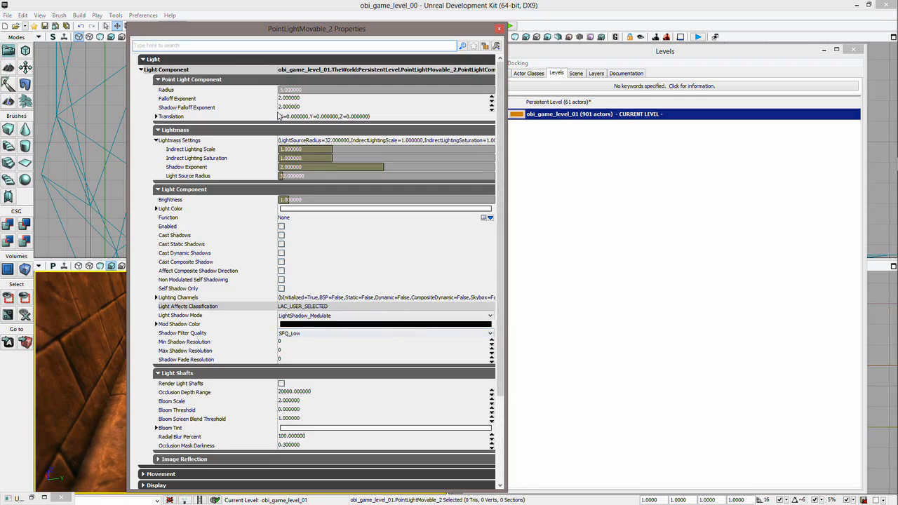
pyautogui.click(230, 61)
pyautogui.click(209, 62)
pyautogui.click(206, 81)
pyautogui.click(204, 91)
pyautogui.click(204, 103)
pyautogui.click(281, 123)
pyautogui.moveTo(283, 30); pyautogui.dragTo(521, 35)
pyautogui.moveTo(330, 318)
pyautogui.mouseDown()
pyautogui.moveTo(351, 313)
pyautogui.moveTo(356, 281)
pyautogui.moveTo(343, 319)
pyautogui.moveTo(331, 315)
pyautogui.mouseUp()
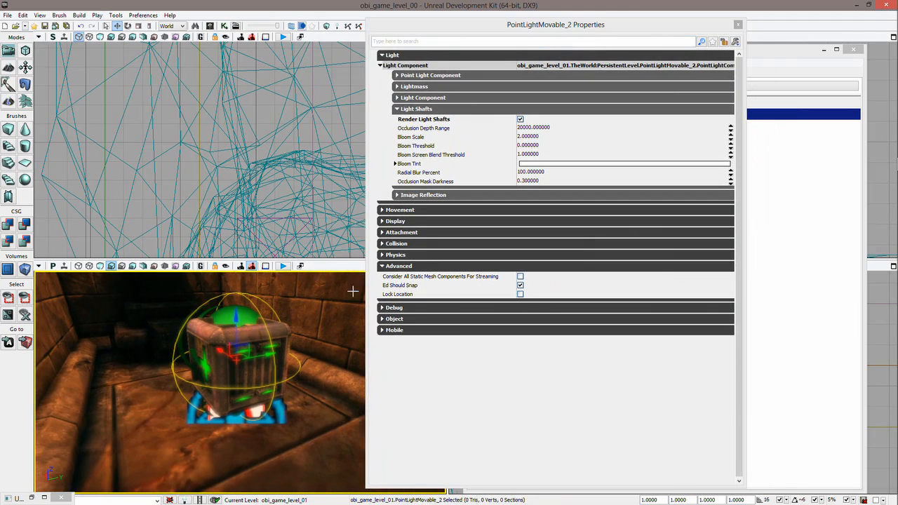
# Step: Switch on Enabled in the point light's Light Component settings and check the effect on the pickup
pyautogui.click(429, 75)
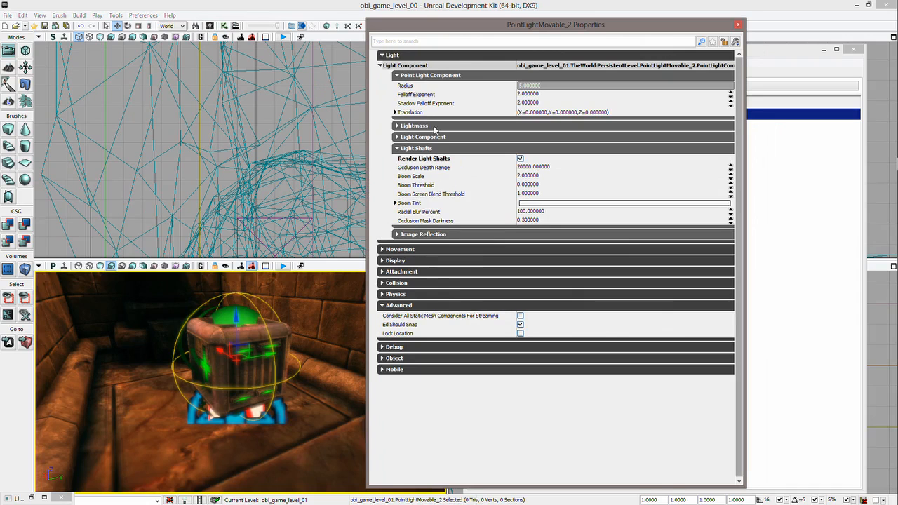
pyautogui.click(428, 75)
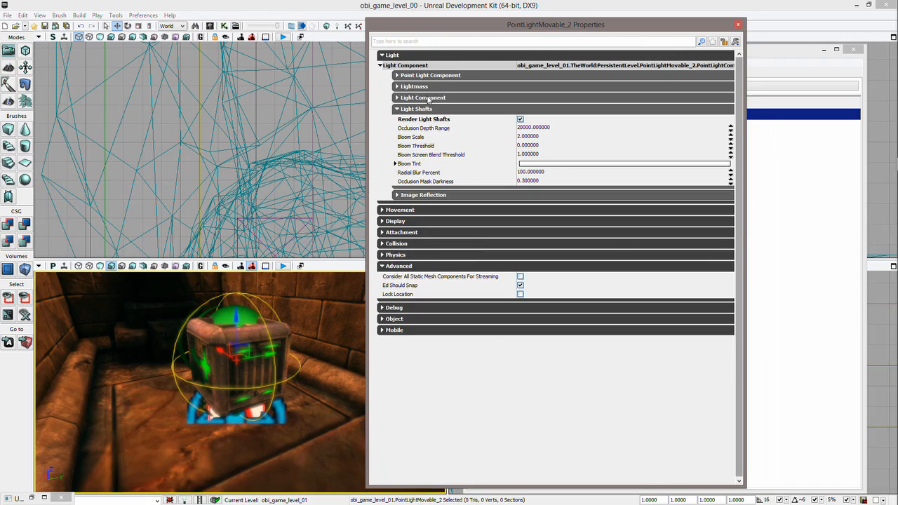
pyautogui.click(428, 98)
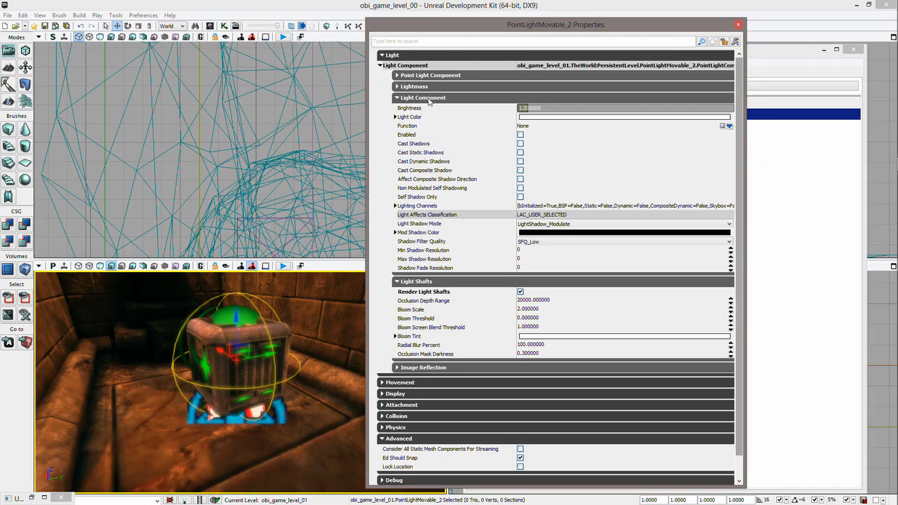
pyautogui.click(520, 136)
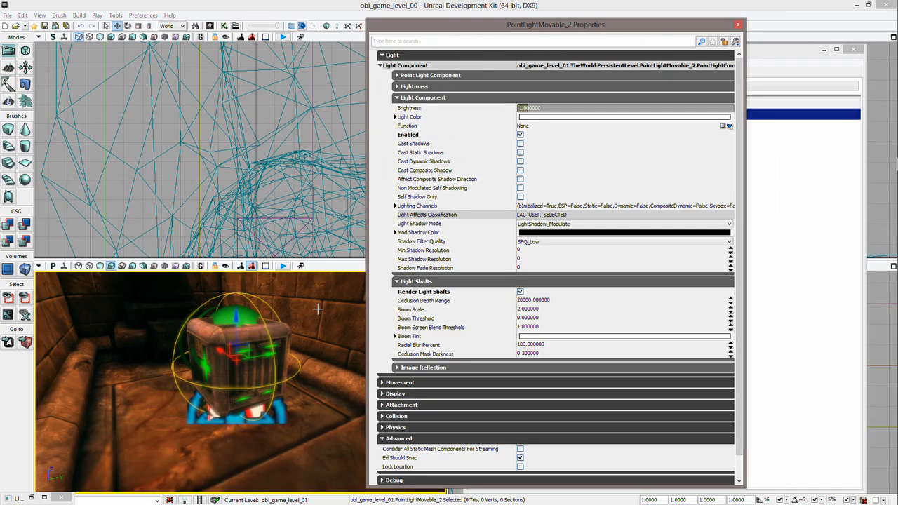
pyautogui.moveTo(255, 355)
pyautogui.mouseDown(button='right')
pyautogui.moveTo(232, 355)
pyautogui.moveTo(242, 372)
pyautogui.moveTo(239, 351)
pyautogui.moveTo(255, 355)
pyautogui.mouseUp(button='right')
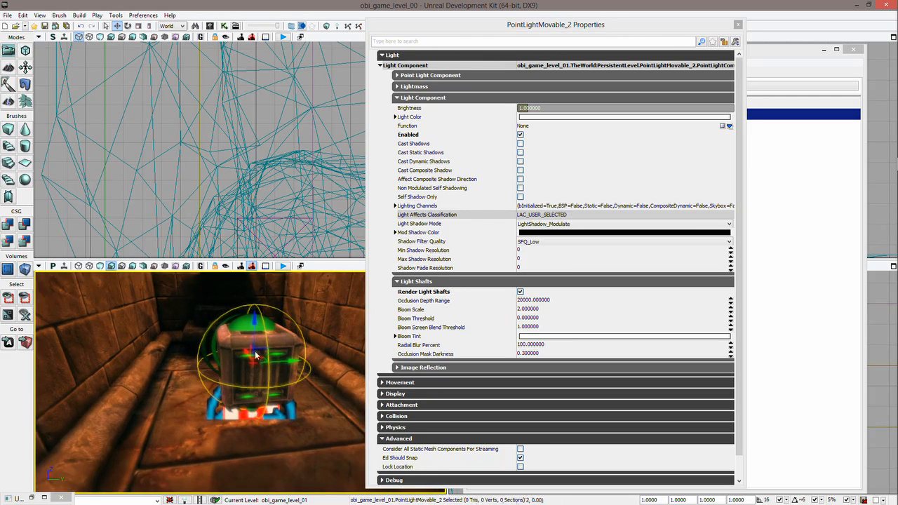
# Step: Turn Enabled and Render Light Shafts back off for the point light and close its properties
pyautogui.click(520, 135)
pyautogui.click(520, 292)
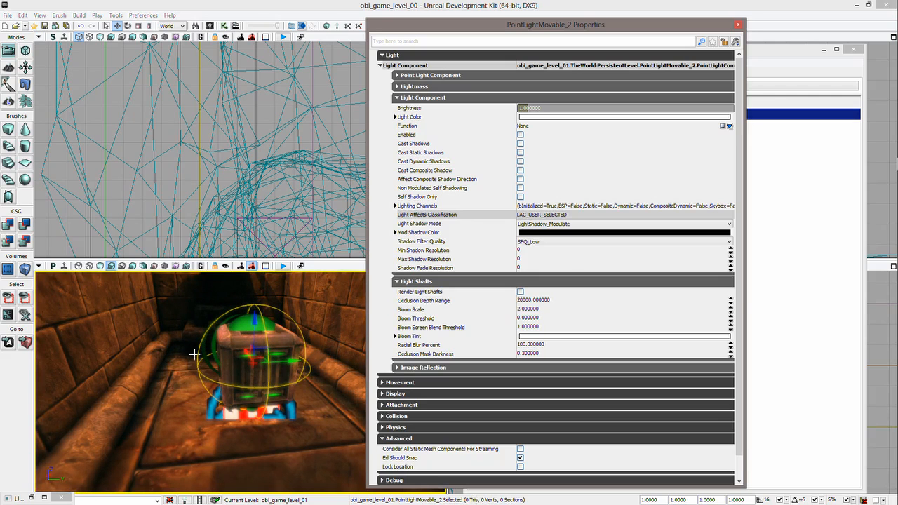
pyautogui.click(740, 26)
# Step: Select the pickup's movable point light, examine its placement and radius from several angles, and deselect it
pyautogui.click(171, 133)
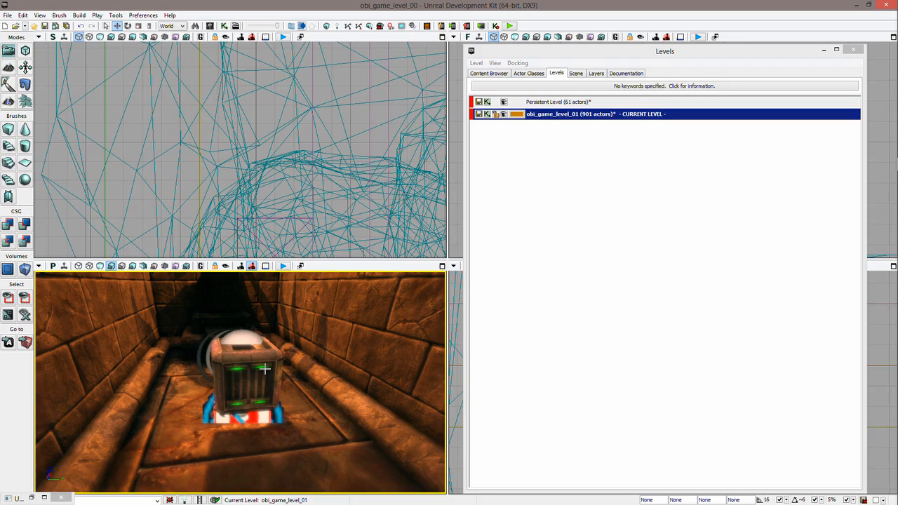
pyautogui.click(243, 337)
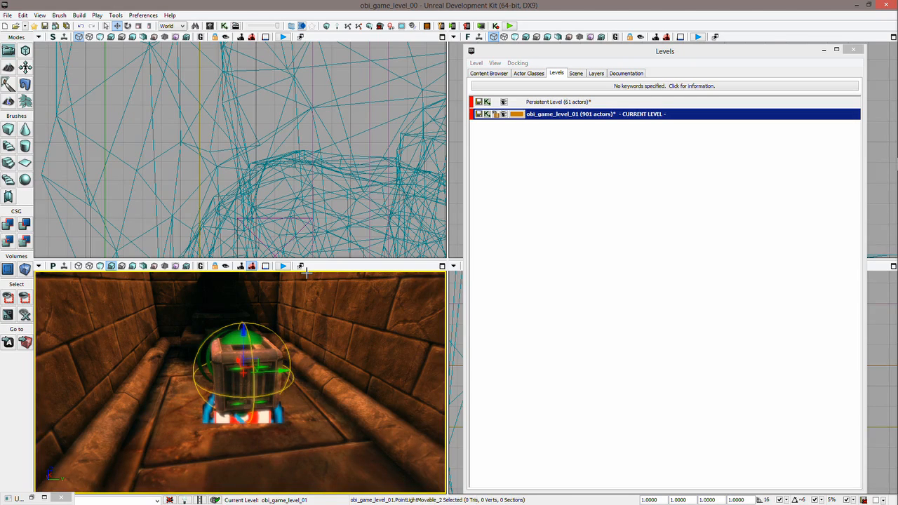
pyautogui.moveTo(326, 309)
pyautogui.mouseDown()
pyautogui.moveTo(325, 331)
pyautogui.moveTo(327, 303)
pyautogui.mouseUp()
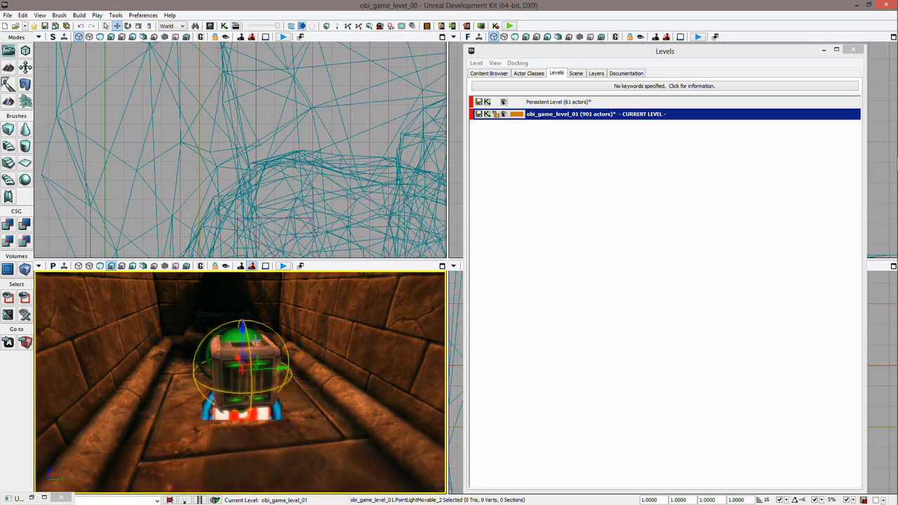
pyautogui.moveTo(343, 342); pyautogui.dragTo(344, 361)
pyautogui.moveTo(343, 361)
pyautogui.mouseDown(button='right')
pyautogui.moveTo(344, 351)
pyautogui.moveTo(340, 373)
pyautogui.moveTo(339, 366)
pyautogui.mouseUp(button='right')
pyautogui.moveTo(340, 366); pyautogui.dragTo(355, 344)
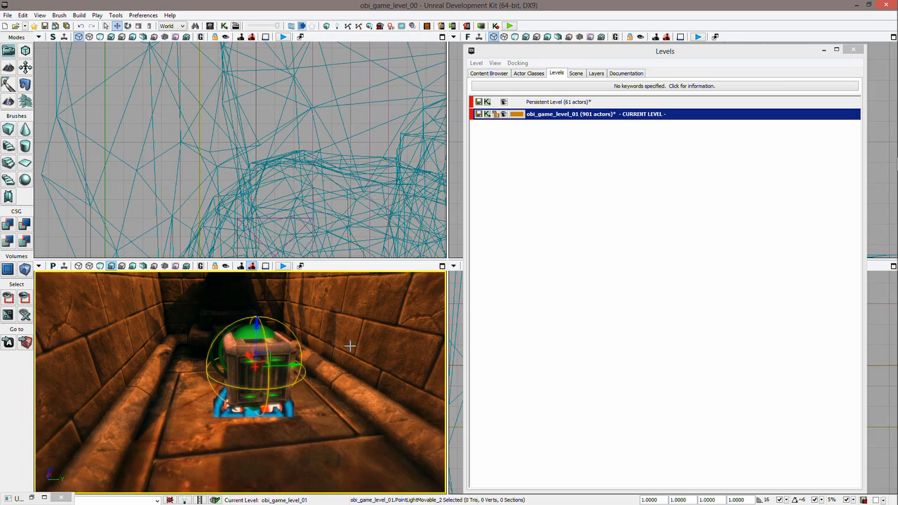
pyautogui.moveTo(350, 341); pyautogui.dragTo(350, 343, button='right')
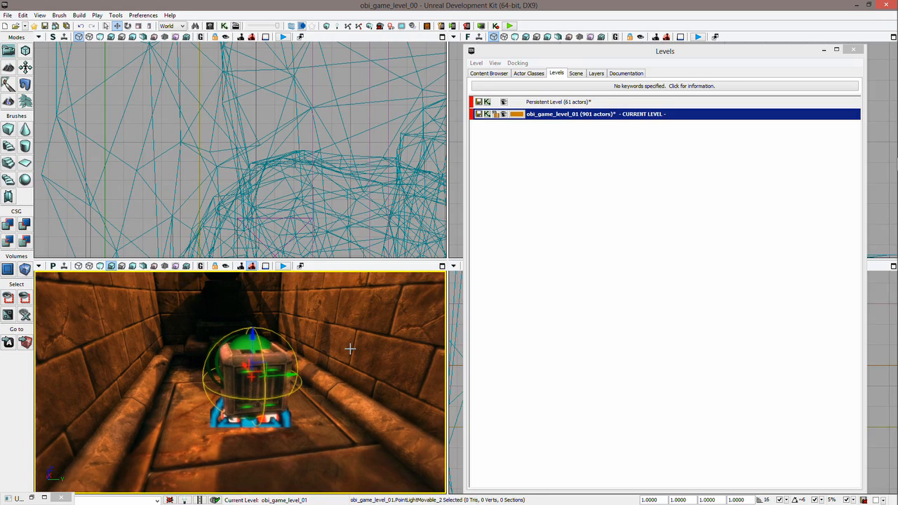
pyautogui.press('Escape')
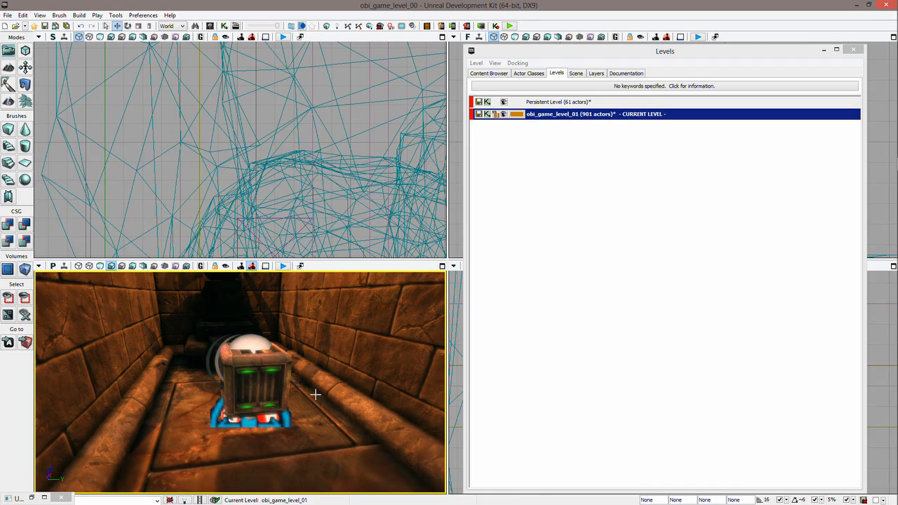
# Step: Review the force settings of the radial force actor at the pickup's base and close its properties
pyautogui.click(260, 420)
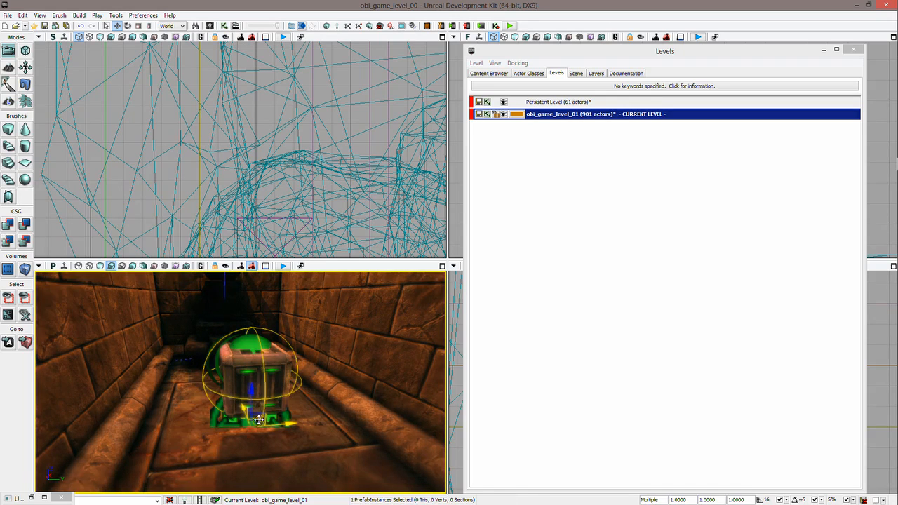
pyautogui.moveTo(361, 386); pyautogui.dragTo(354, 387, button='right')
pyautogui.click(305, 396)
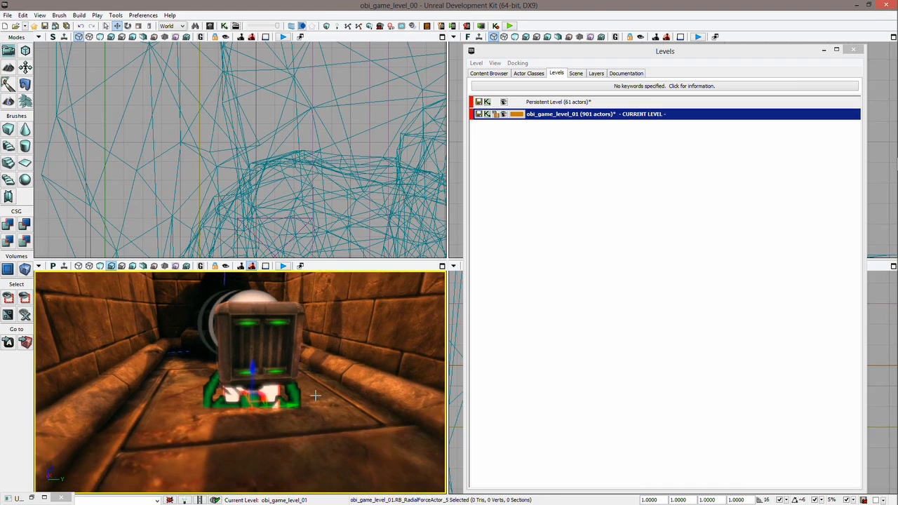
pyautogui.press('F4')
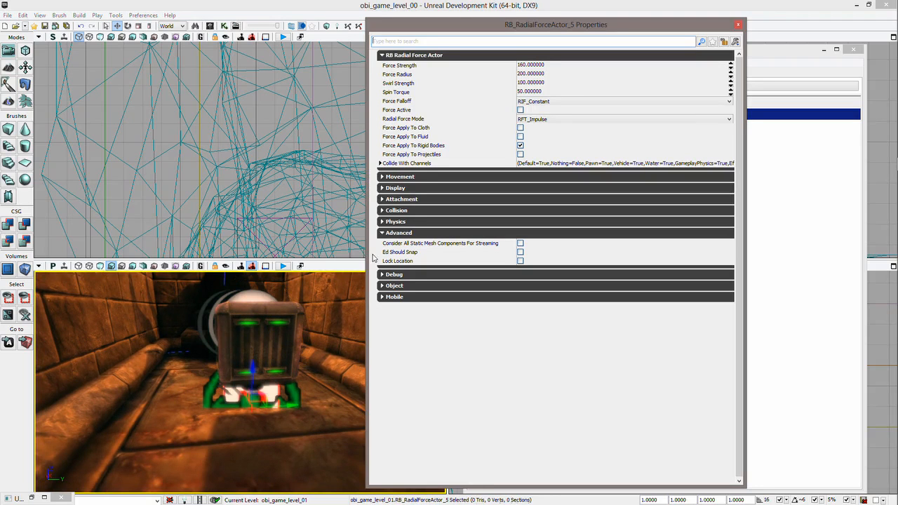
pyautogui.click(736, 26)
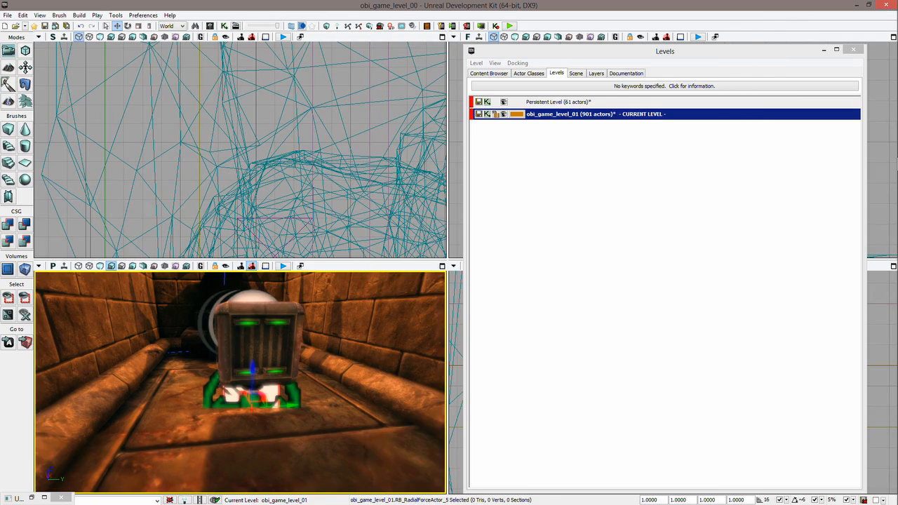
pyautogui.moveTo(351, 340); pyautogui.dragTo(351, 345)
pyautogui.moveTo(240, 382)
pyautogui.mouseDown(button='right')
pyautogui.moveTo(242, 352)
pyautogui.moveTo(244, 365)
pyautogui.mouseUp(button='right')
pyautogui.moveTo(353, 339); pyautogui.dragTo(353, 344, button='right')
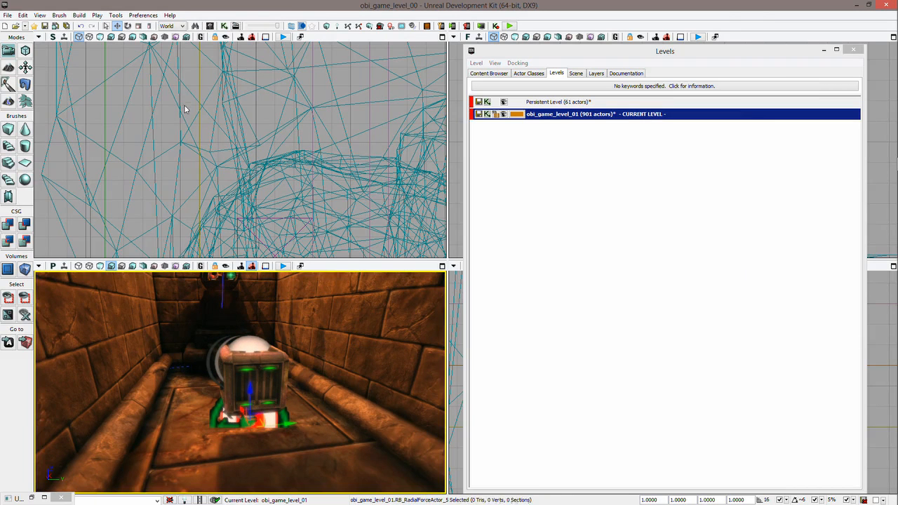
# Step: Switch to UnrealKismet and go to the parent Prefabs sequence to examine how Level Loaded connects to the health pickup sequences
pyautogui.click(33, 497)
pyautogui.moveTo(329, 284); pyautogui.dragTo(359, 267)
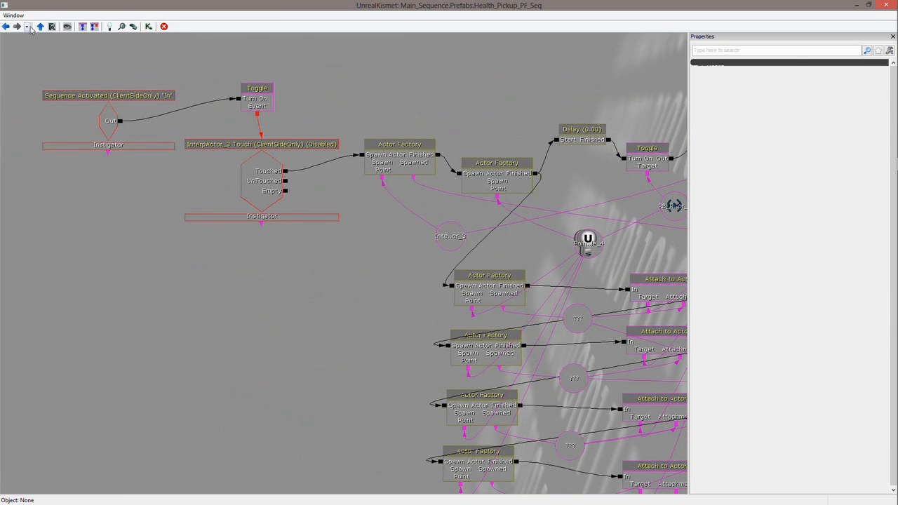
pyautogui.click(6, 26)
pyautogui.moveTo(306, 285); pyautogui.dragTo(290, 305)
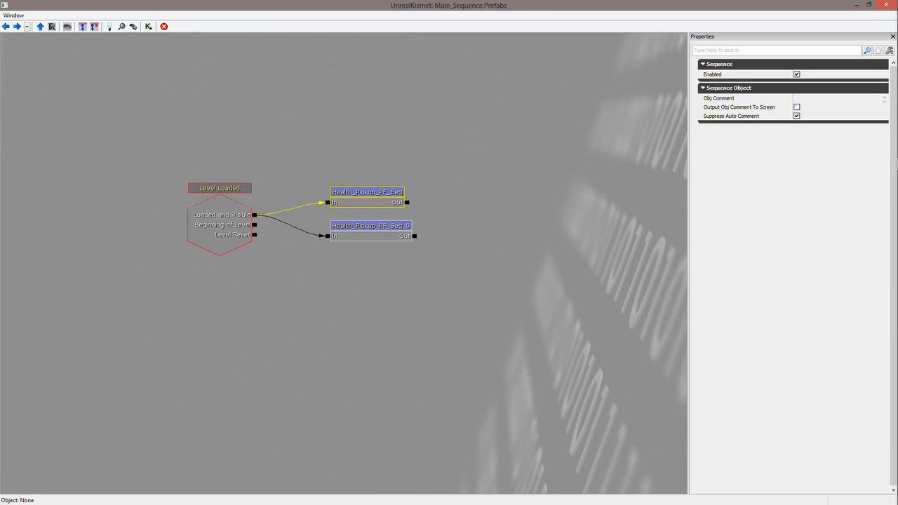
pyautogui.click(403, 170)
pyautogui.moveTo(369, 198)
pyautogui.mouseDown()
pyautogui.moveTo(377, 183)
pyautogui.moveTo(365, 208)
pyautogui.moveTo(350, 211)
pyautogui.mouseUp()
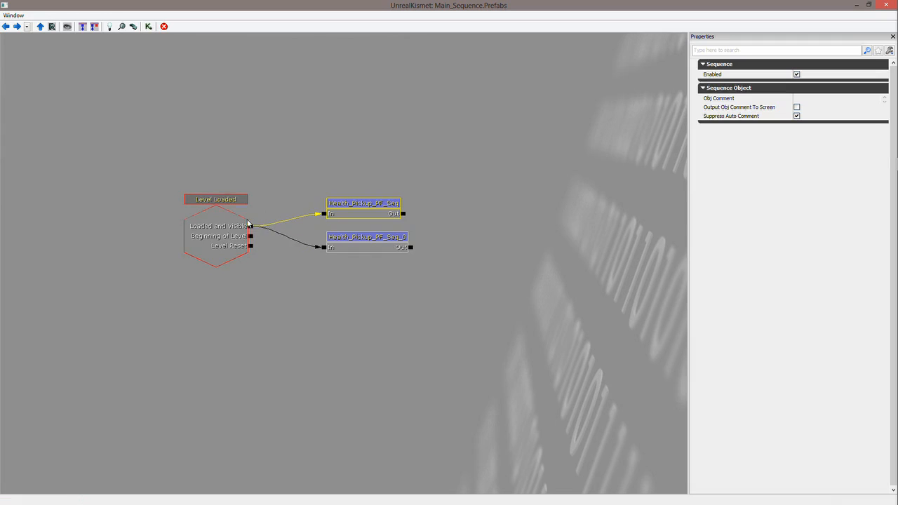
# Step: Inspect the Sequence Activated event inside Health_Pickup_PF_Seq, check the parent sequence, and return to the nodes around the first Toggle
pyautogui.doubleClick(362, 210)
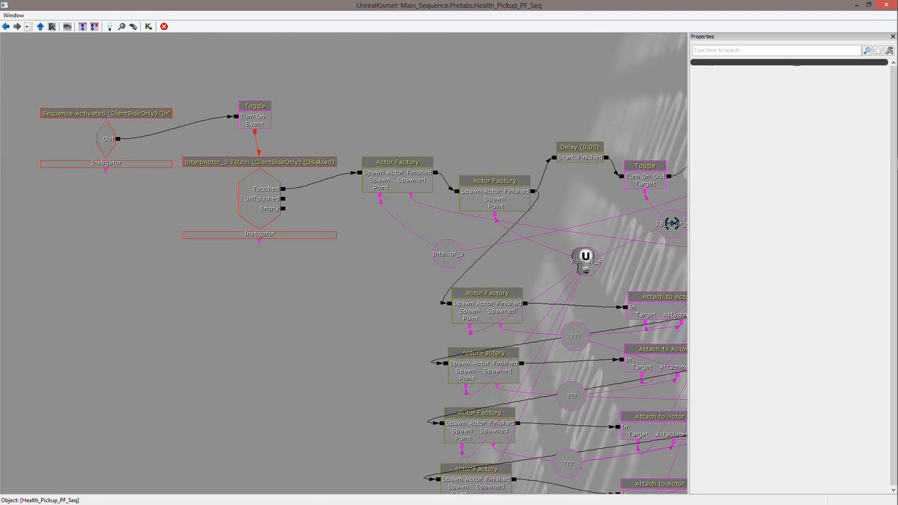
pyautogui.click(110, 142)
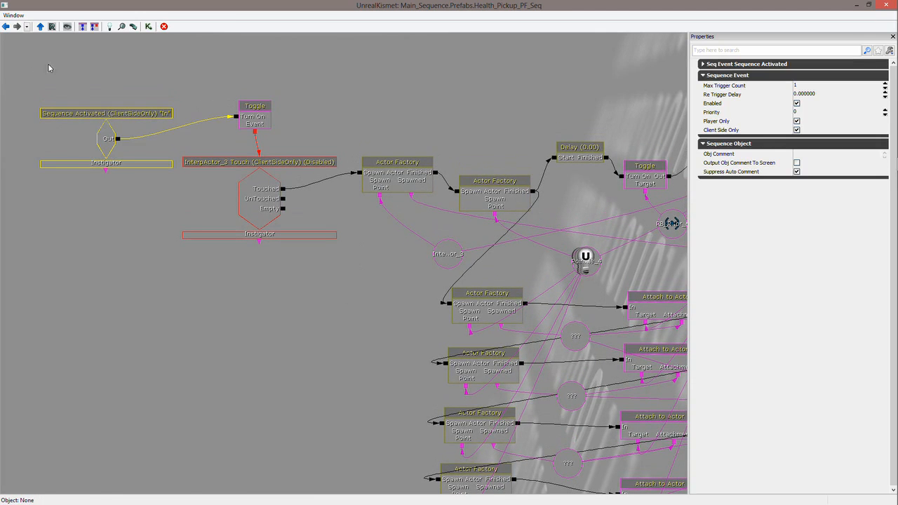
pyautogui.click(6, 27)
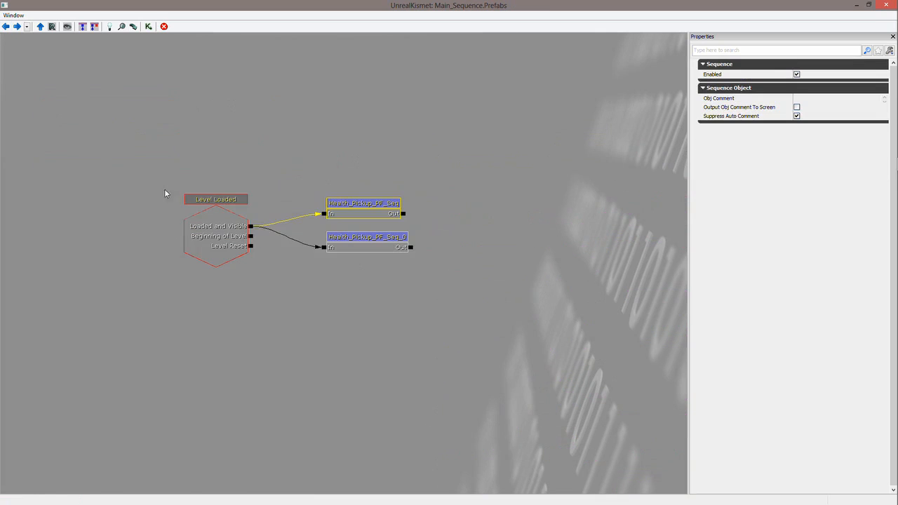
pyautogui.doubleClick(353, 212)
pyautogui.moveTo(333, 104); pyautogui.dragTo(310, 98)
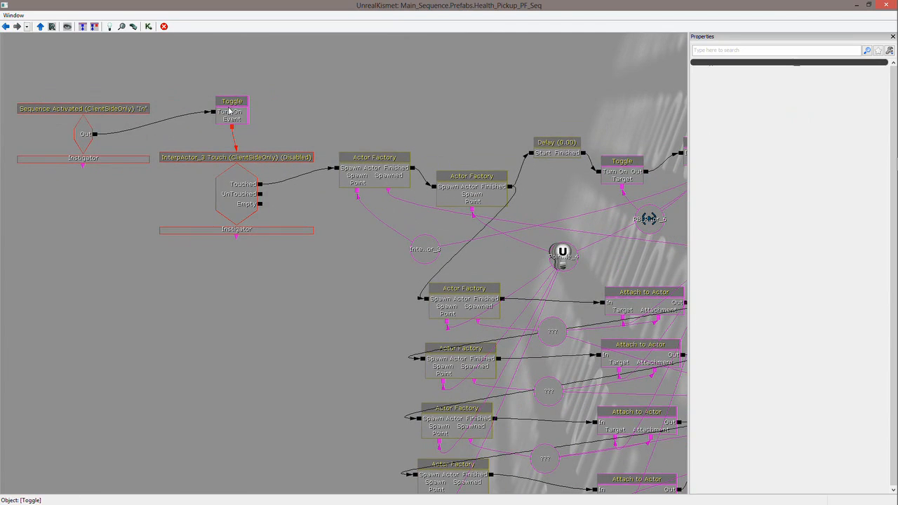
# Step: Follow the touch event's chain to the Finish Sequence "Out" node and review that node's properties
pyautogui.scroll(-5, 341, 122)
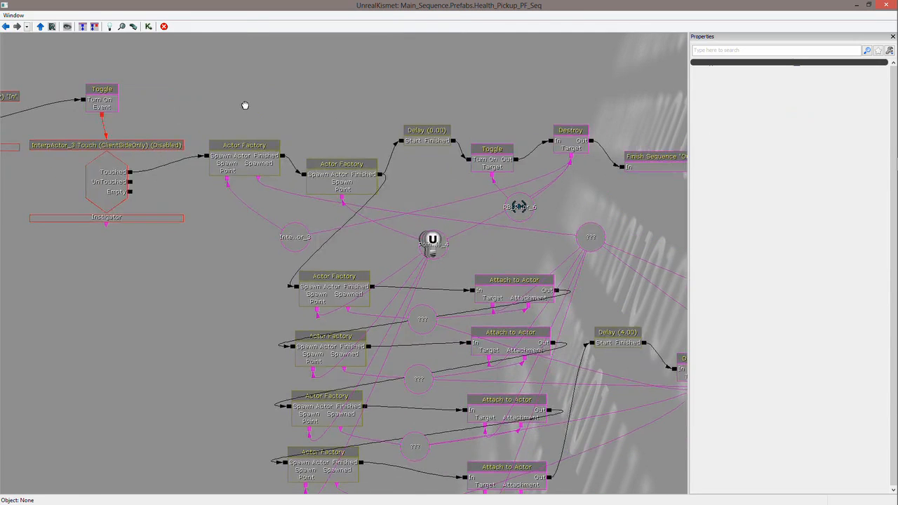
pyautogui.scroll(5, 222, 97)
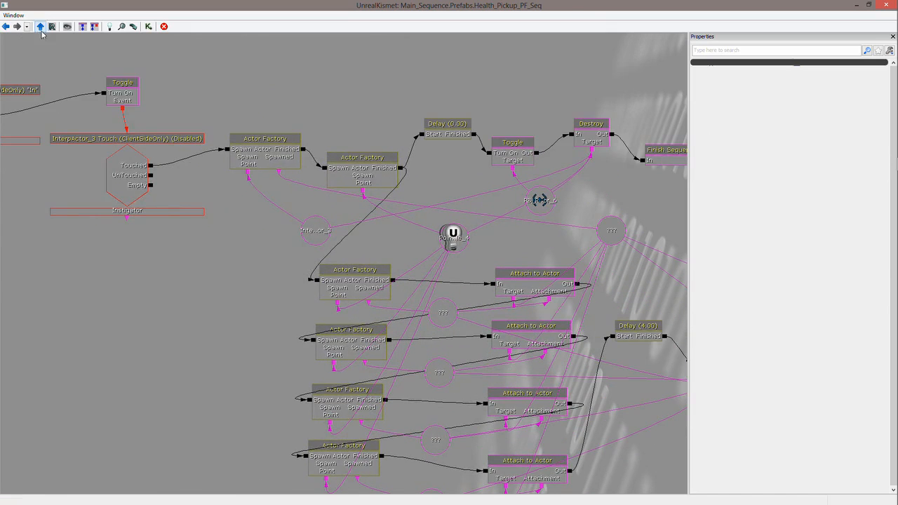
pyautogui.moveTo(592, 249); pyautogui.dragTo(481, 150)
pyautogui.click(488, 104)
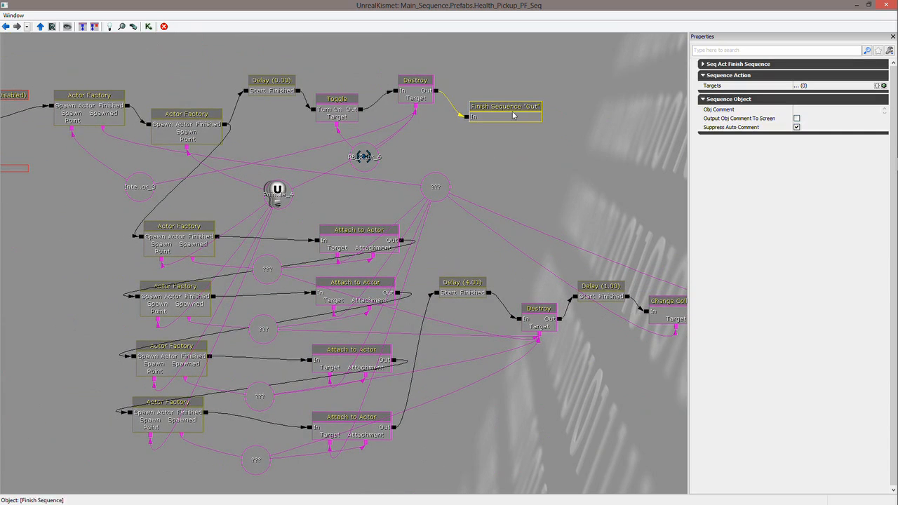
# Step: Return to the parent Prefabs sequence and demonstrate pulling a connection from the Out connector of Health_Pickup_PF_Seq
pyautogui.click(5, 25)
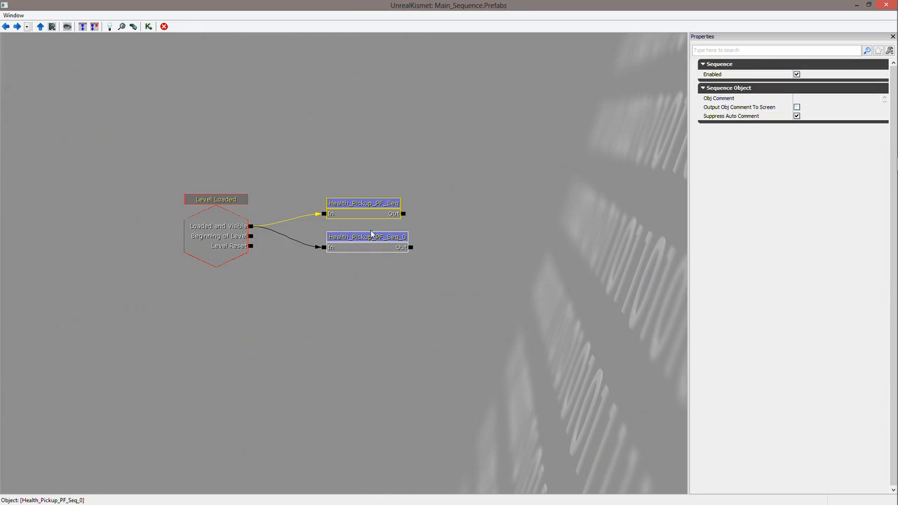
pyautogui.moveTo(403, 215); pyautogui.dragTo(476, 197)
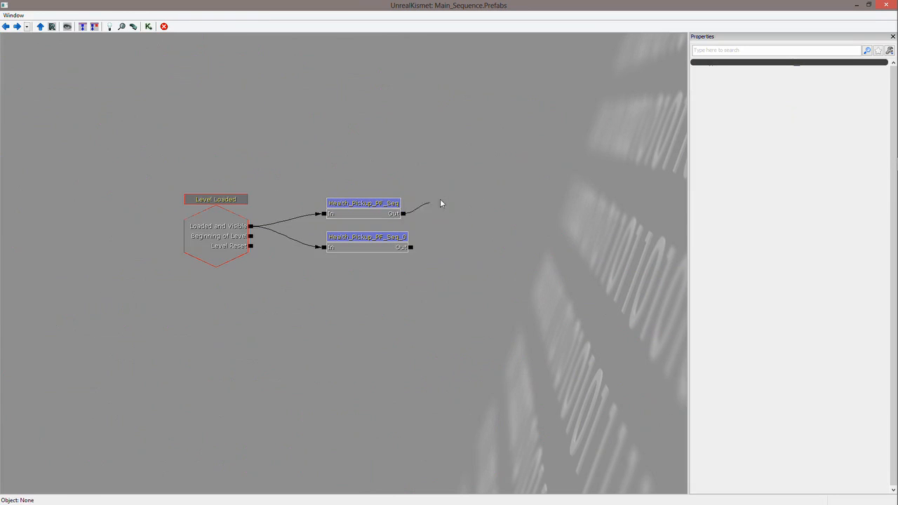
pyautogui.moveTo(403, 213)
pyautogui.mouseDown()
pyautogui.moveTo(507, 200)
pyautogui.moveTo(480, 202)
pyautogui.mouseUp()
pyautogui.moveTo(403, 214); pyautogui.dragTo(493, 195)
pyautogui.moveTo(430, 205); pyautogui.dragTo(452, 193)
pyautogui.click(364, 211)
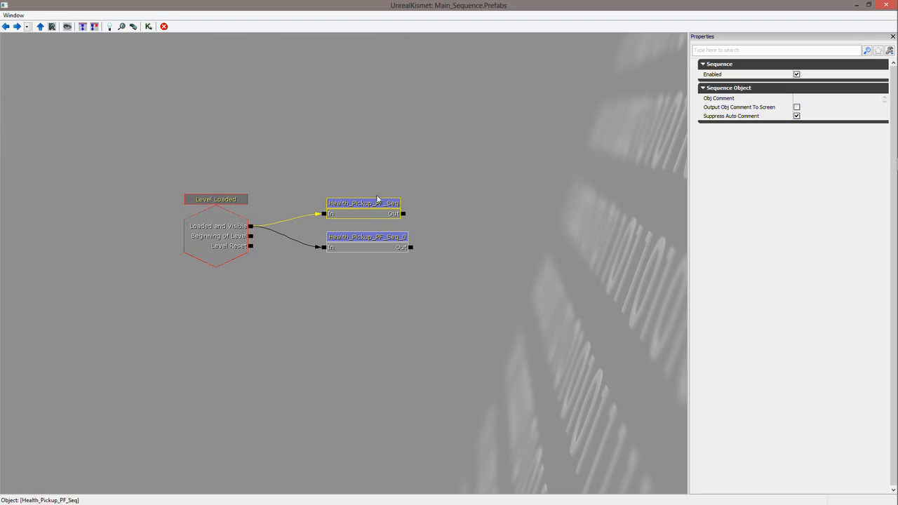
# Step: Open Health_Pickup_PF_Seq and review the physics asset and skeletal mesh settings of the first Actor Factory after the touch event
pyautogui.doubleClick(361, 209)
pyautogui.moveTo(147, 203); pyautogui.dragTo(221, 222)
pyautogui.click(219, 138)
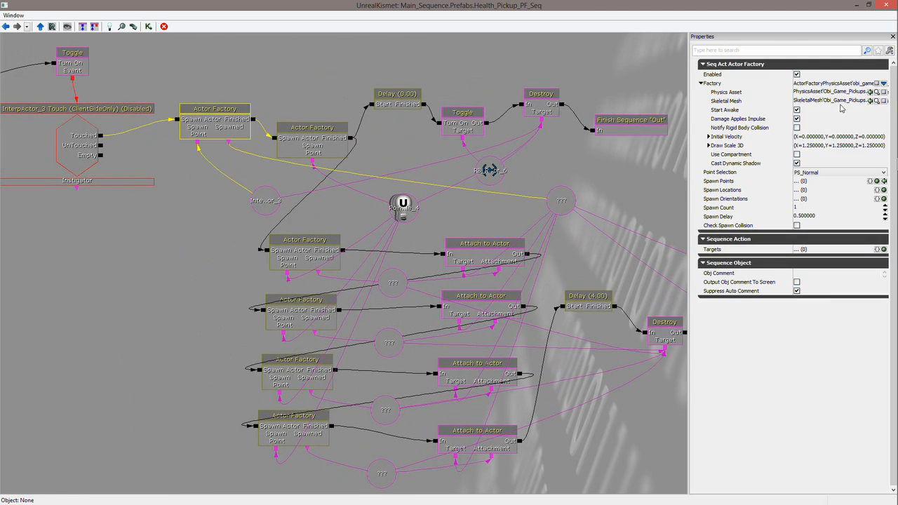
pyautogui.moveTo(430, 141); pyautogui.dragTo(350, 125)
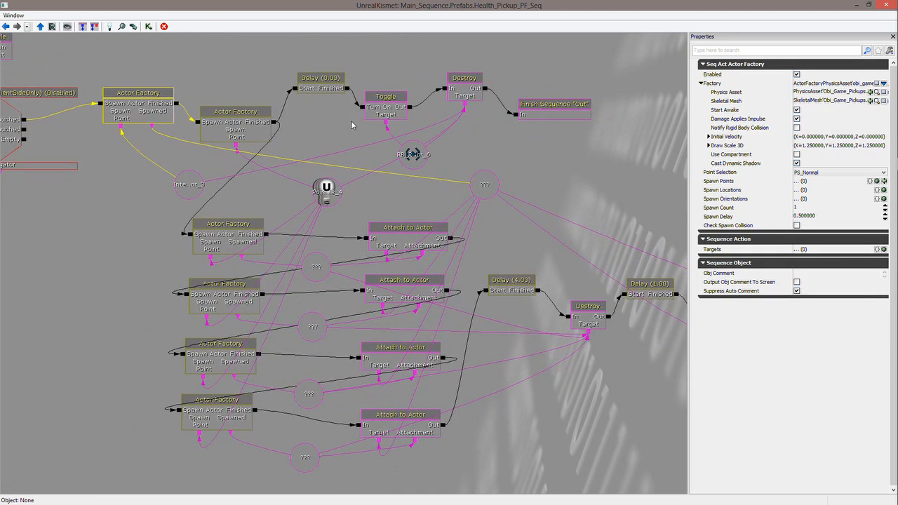
# Step: Leave Kismet for the main UDK editor and show the models group of the Obi_Game_Pickups package in the Content Browser
pyautogui.click(856, 6)
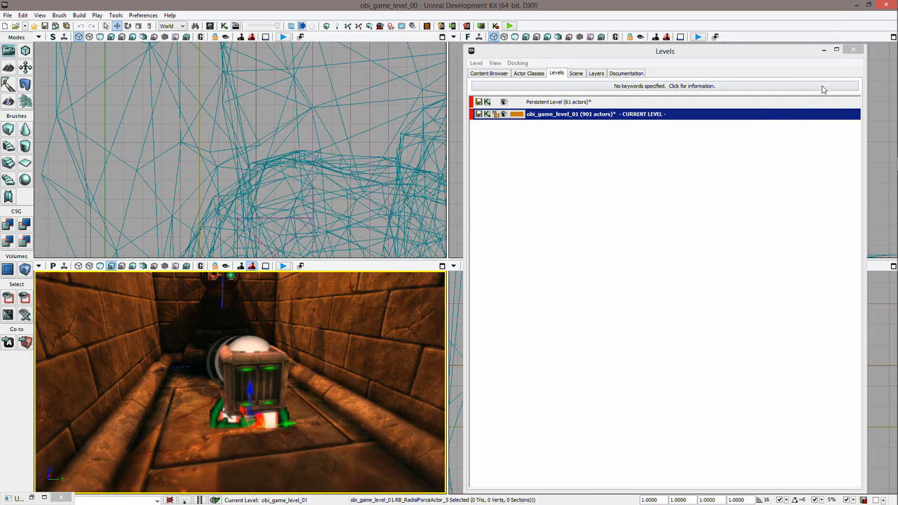
pyautogui.click(851, 50)
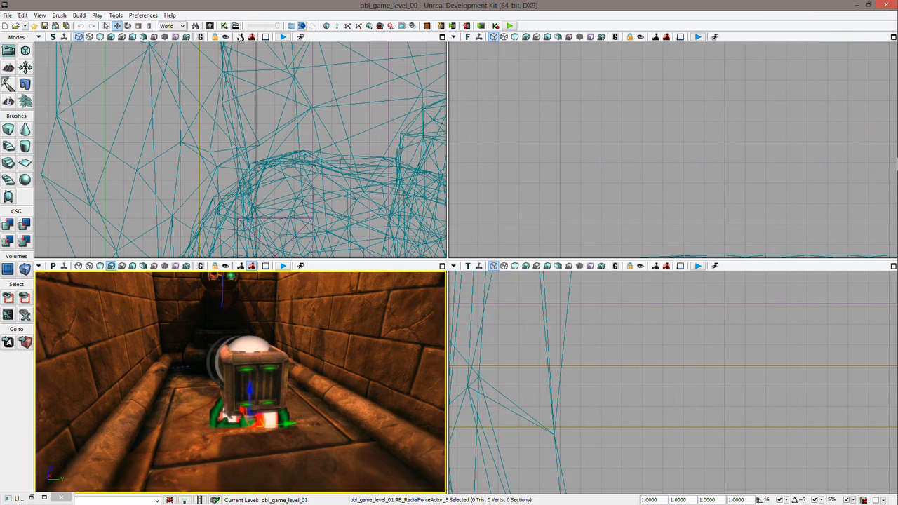
pyautogui.click(209, 26)
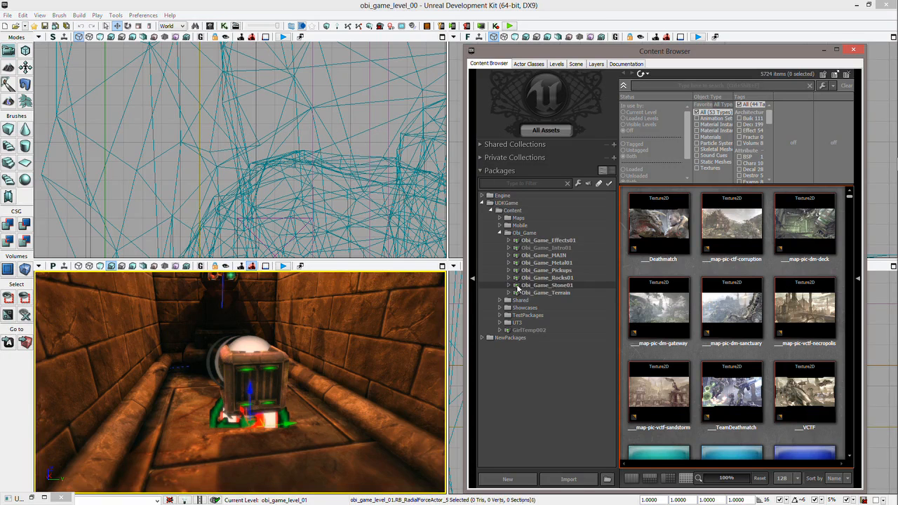
pyautogui.click(509, 271)
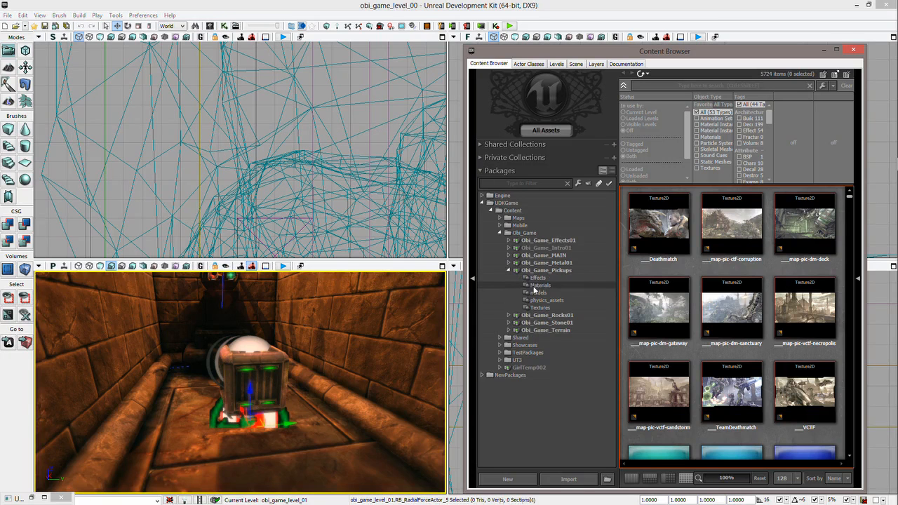
pyautogui.click(538, 293)
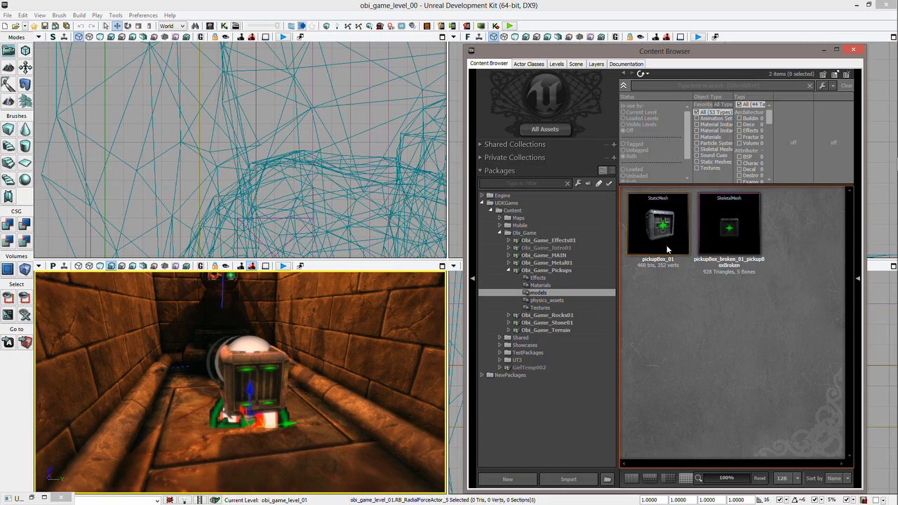
# Step: Open the pickupBox_broken_01_pickupBoxBroken skeletal mesh, examine the box and its skeleton tree, and close the AnimSet Editor
pyautogui.click(736, 239)
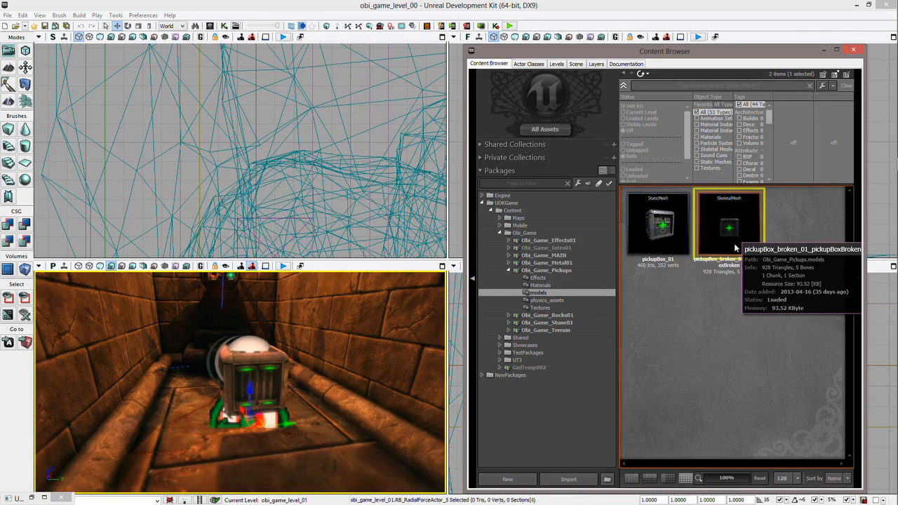
pyautogui.doubleClick(734, 247)
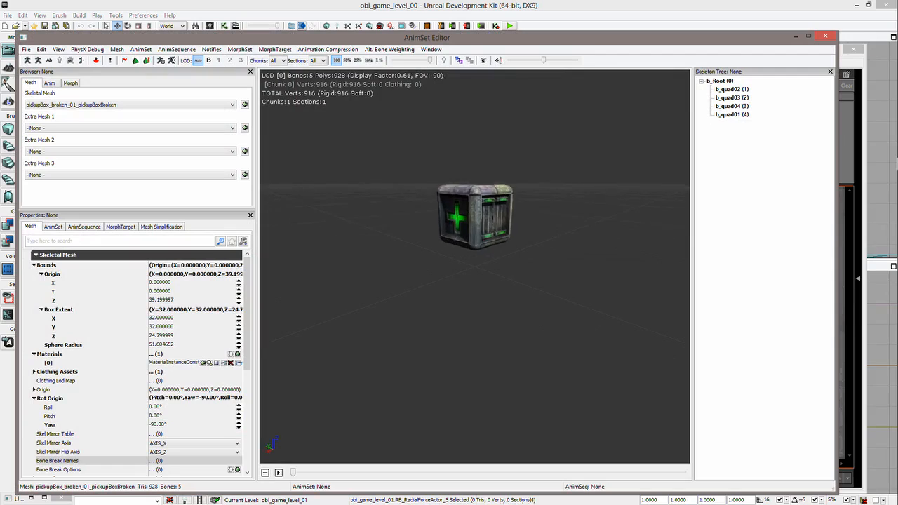
pyautogui.moveTo(486, 247); pyautogui.dragTo(521, 243)
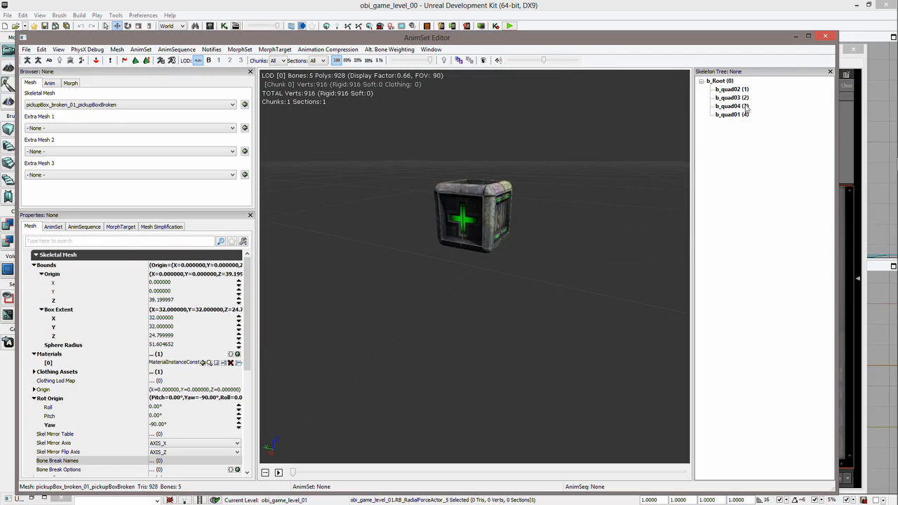
pyautogui.click(825, 36)
# Step: Open the pickupBox_01 static mesh, examine the intact box from several angles, and close its editor
pyautogui.doubleClick(664, 221)
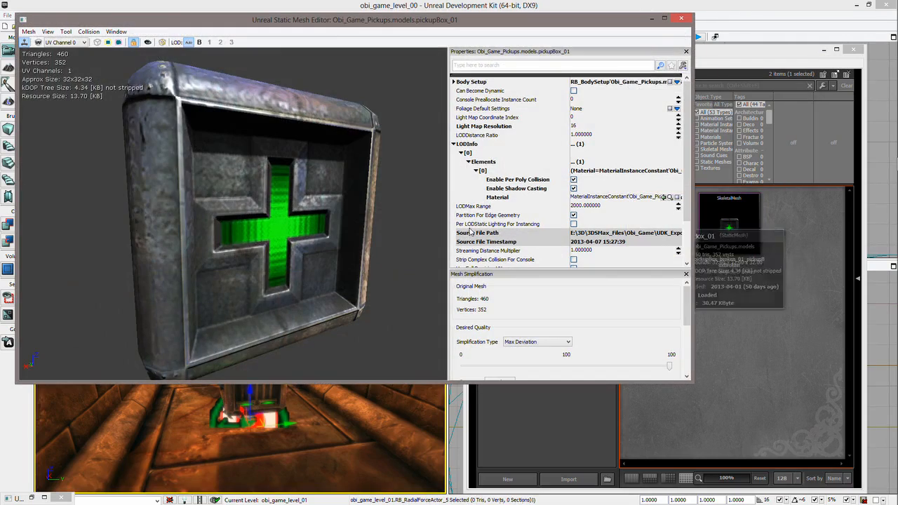
pyautogui.moveTo(232, 211); pyautogui.dragTo(246, 210)
pyautogui.moveTo(246, 211); pyautogui.dragTo(245, 238, button='right')
pyautogui.moveTo(246, 238); pyautogui.dragTo(242, 239)
pyautogui.moveTo(242, 239); pyautogui.dragTo(325, 212, button='right')
pyautogui.moveTo(325, 212); pyautogui.dragTo(406, 186)
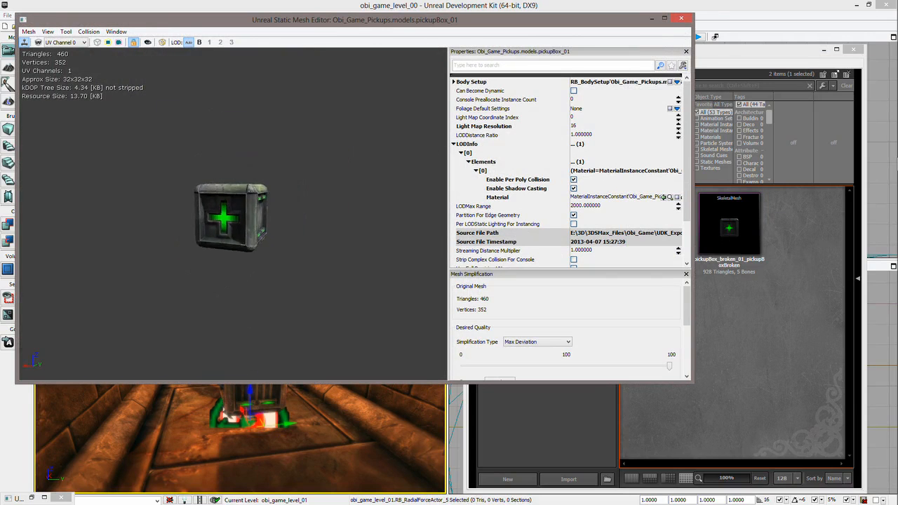
pyautogui.click(681, 19)
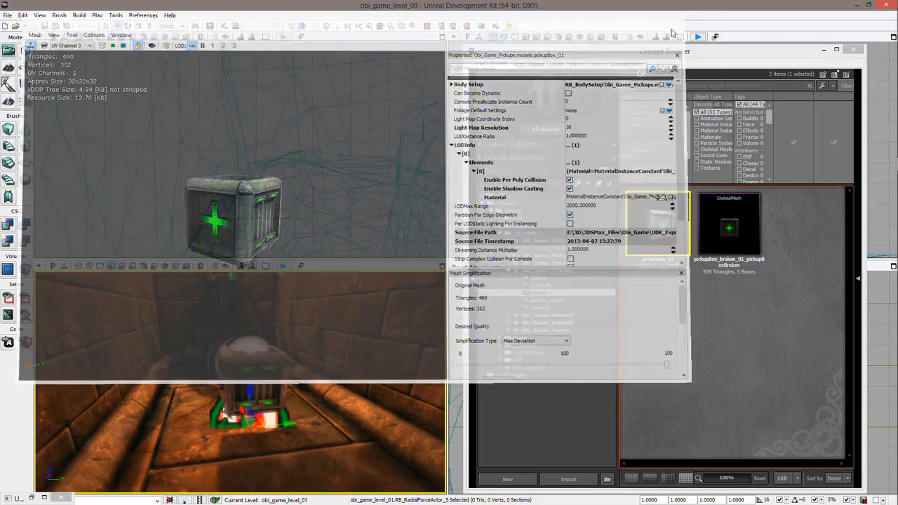
# Step: Reopen the broken pickup box skeletal mesh, examine its split pieces from above and the side, and close the editor
pyautogui.doubleClick(730, 226)
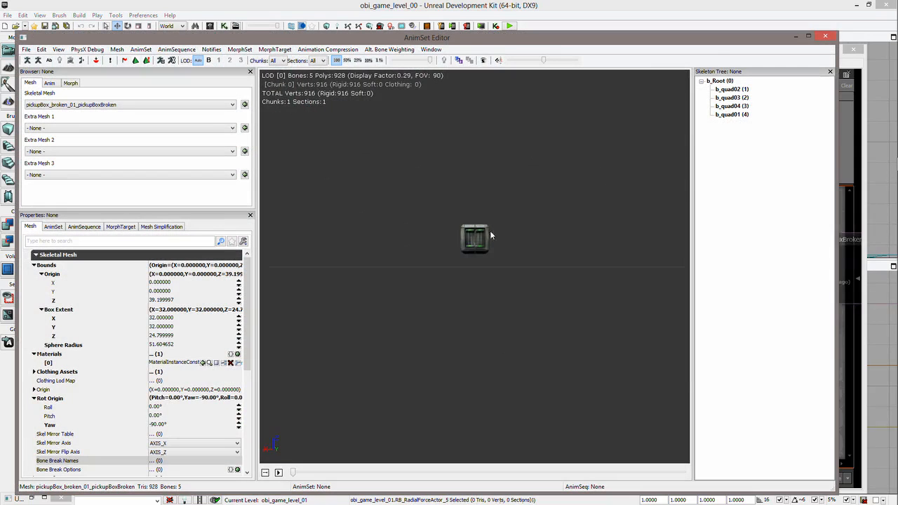
pyautogui.moveTo(477, 231); pyautogui.dragTo(522, 208)
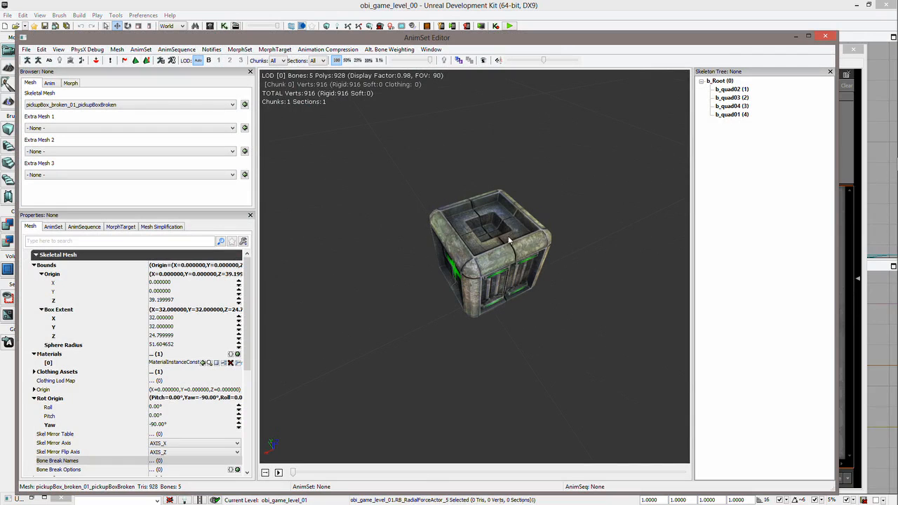
pyautogui.moveTo(498, 258)
pyautogui.mouseDown()
pyautogui.moveTo(481, 264)
pyautogui.moveTo(489, 256)
pyautogui.mouseUp()
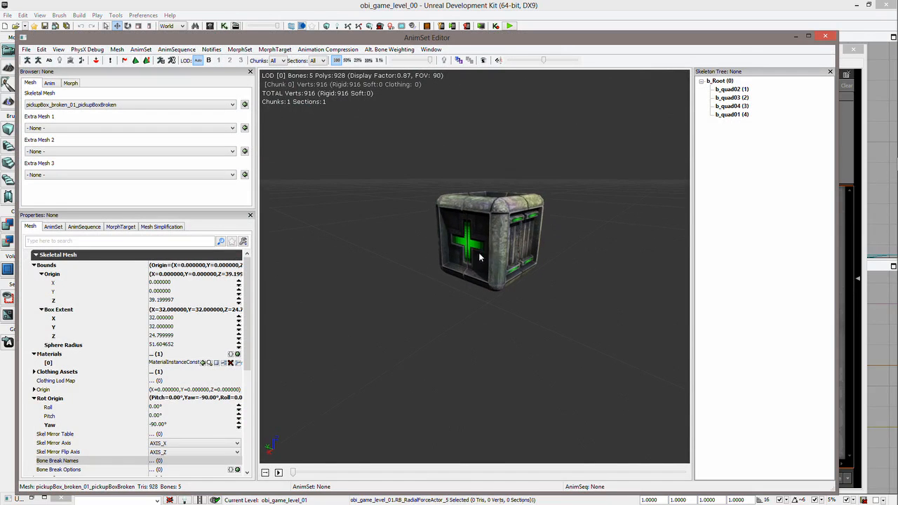
pyautogui.click(822, 36)
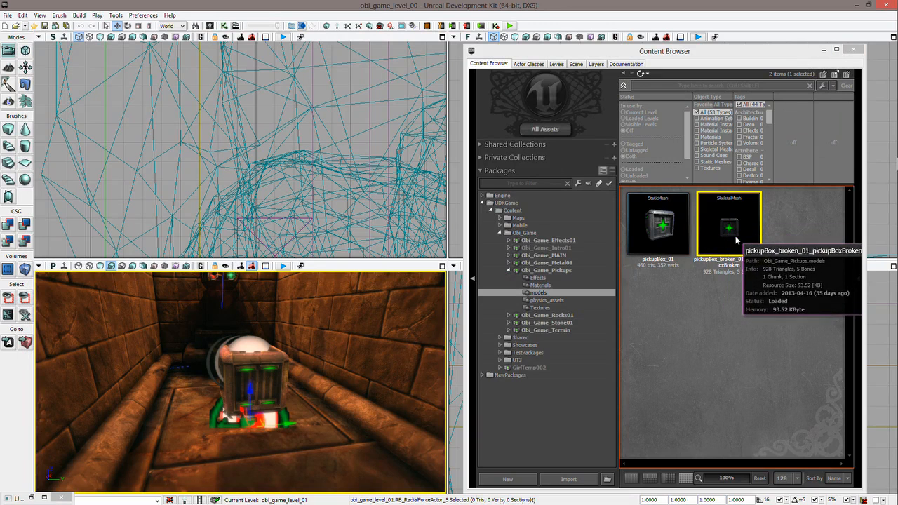
# Step: Compare the intact pickupBox_01 static mesh with the broken skeletal mesh in the package, leaving the broken one selected
pyautogui.click(780, 228)
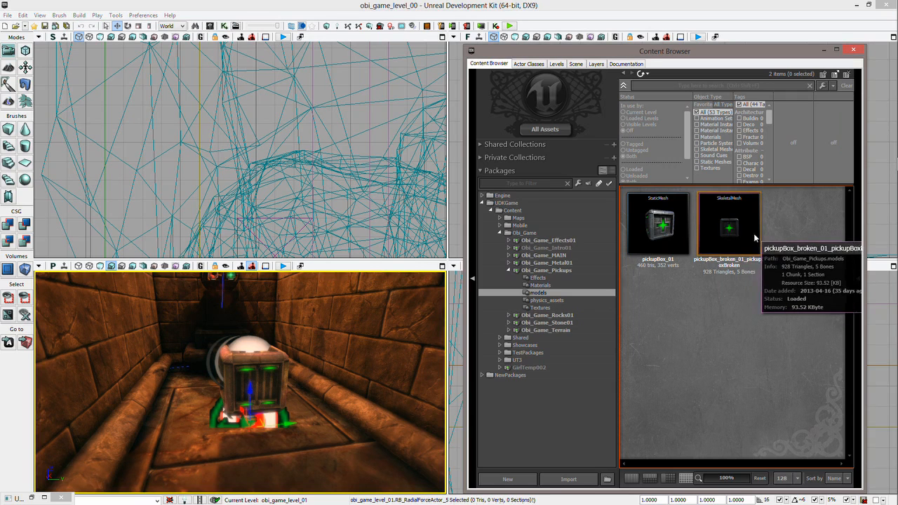
pyautogui.click(657, 231)
pyautogui.click(723, 223)
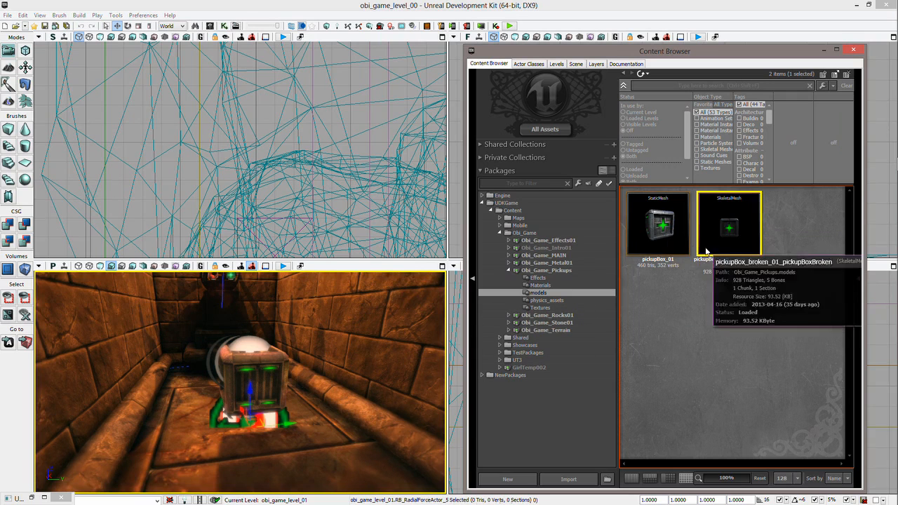
pyautogui.click(796, 228)
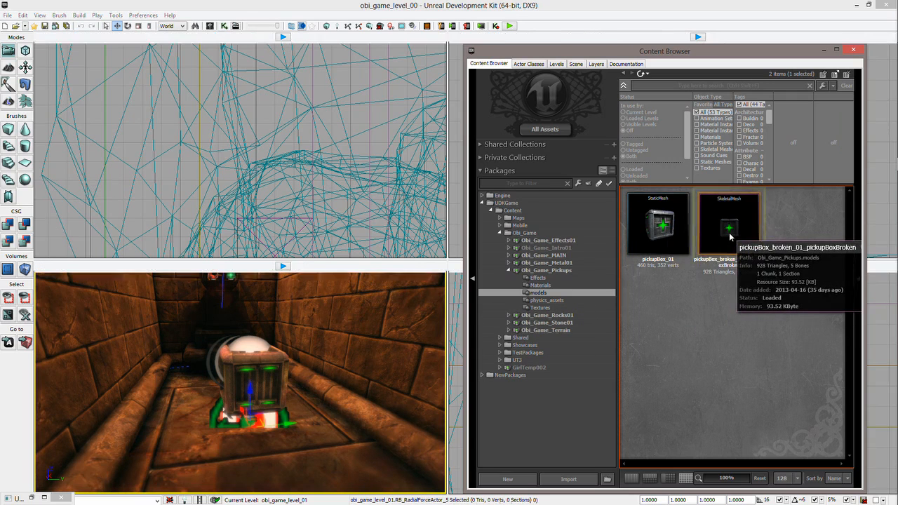
pyautogui.click(726, 229)
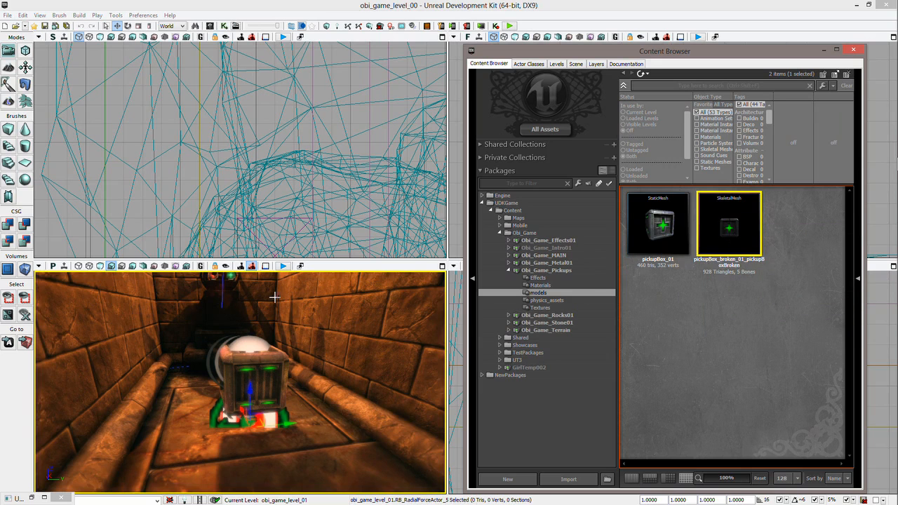
pyautogui.moveTo(743, 242)
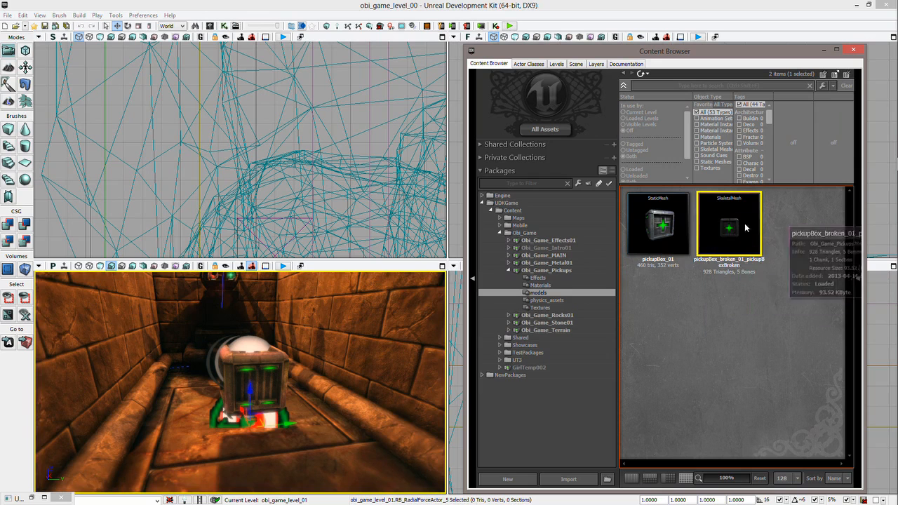
# Step: Close the Content Browser, return to the Kismet sequence, and review the second Actor Factory's particle system settings
pyautogui.click(853, 50)
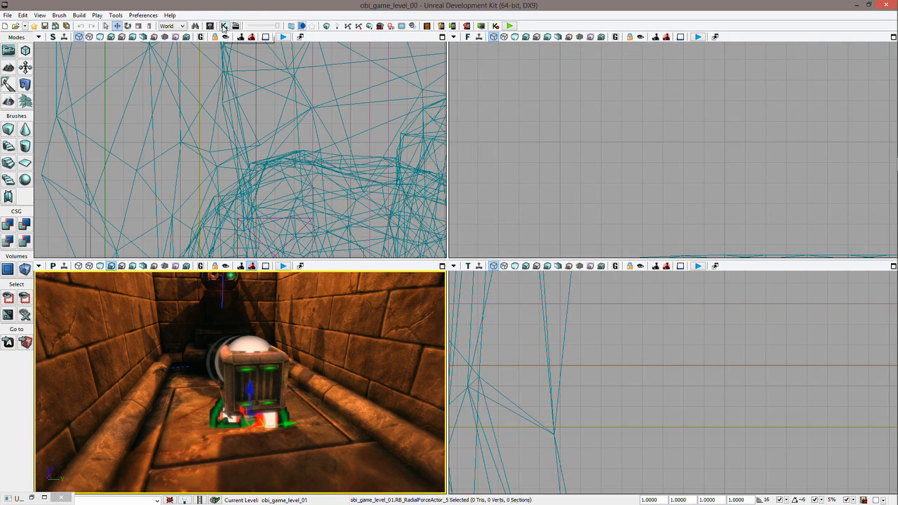
pyautogui.click(32, 498)
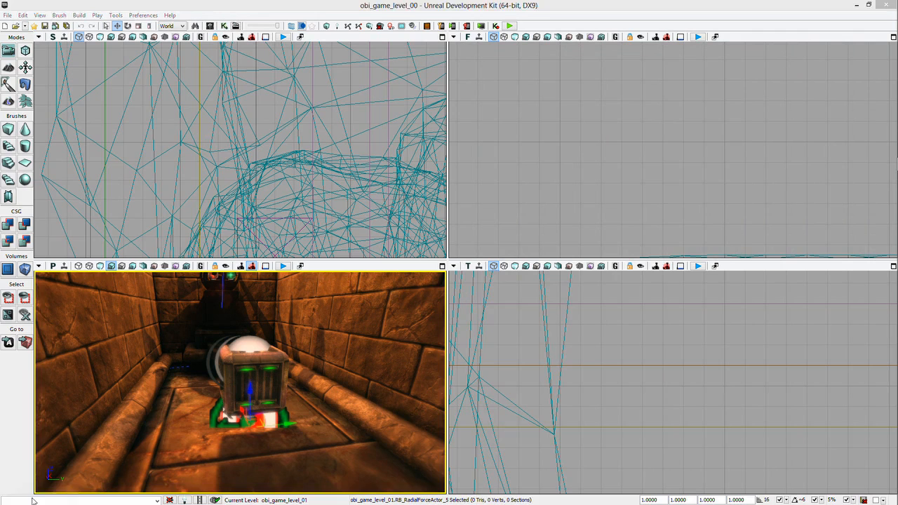
pyautogui.moveTo(121, 202); pyautogui.dragTo(160, 222)
pyautogui.click(263, 127)
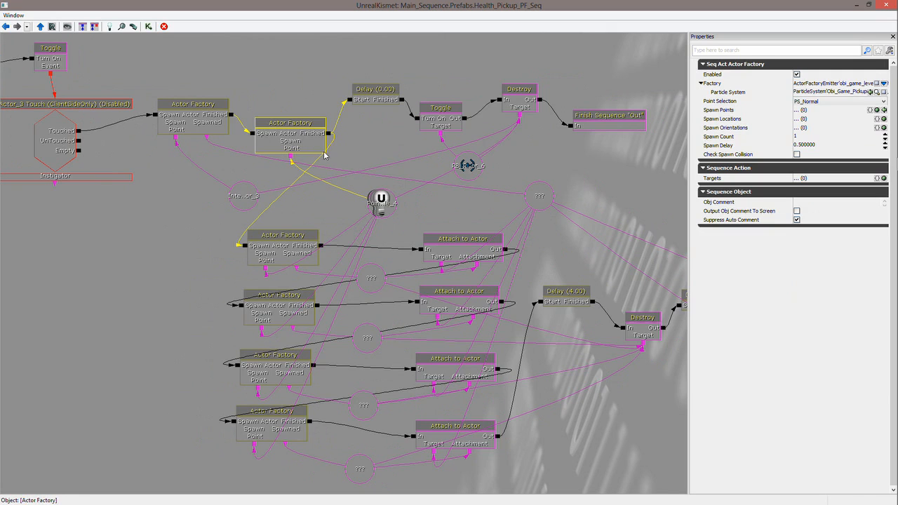
# Step: Review the Actor Factory that starts the lower chain and the bone and offset settings of its Attach to Actor node
pyautogui.moveTo(393, 141); pyautogui.dragTo(275, 136)
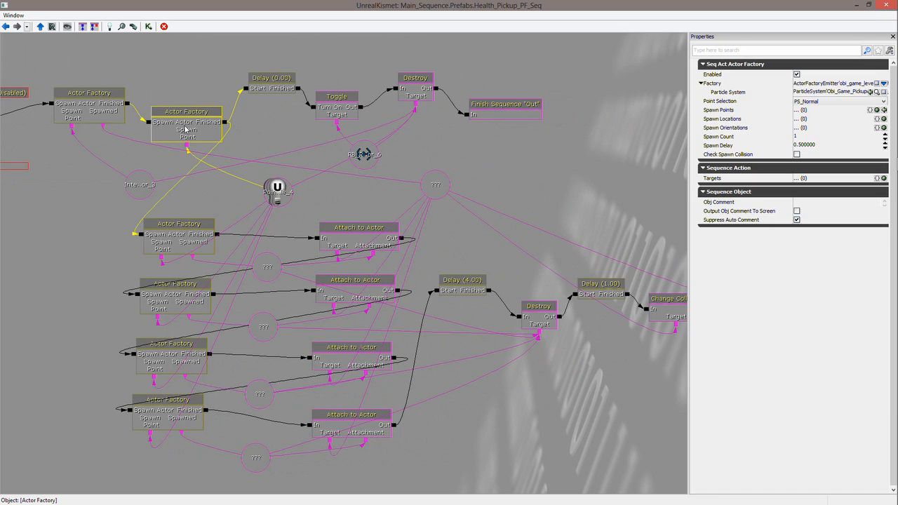
pyautogui.click(168, 240)
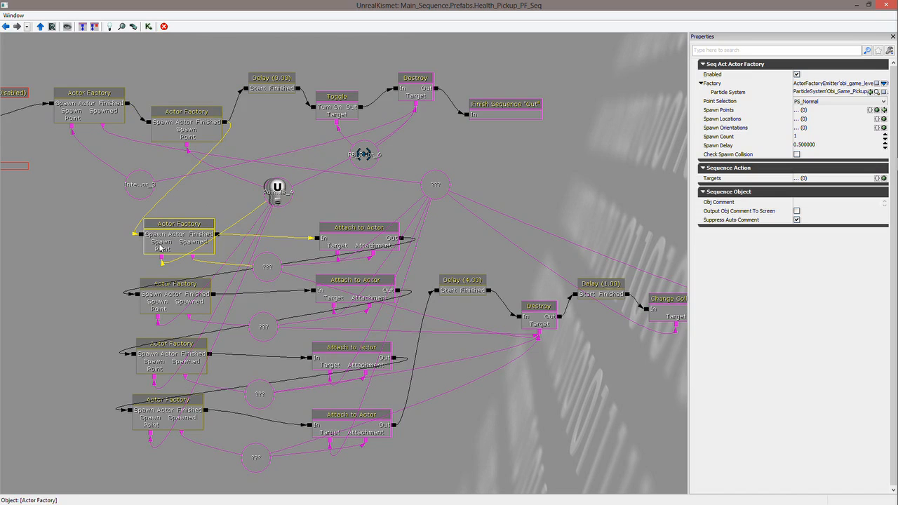
pyautogui.click(363, 238)
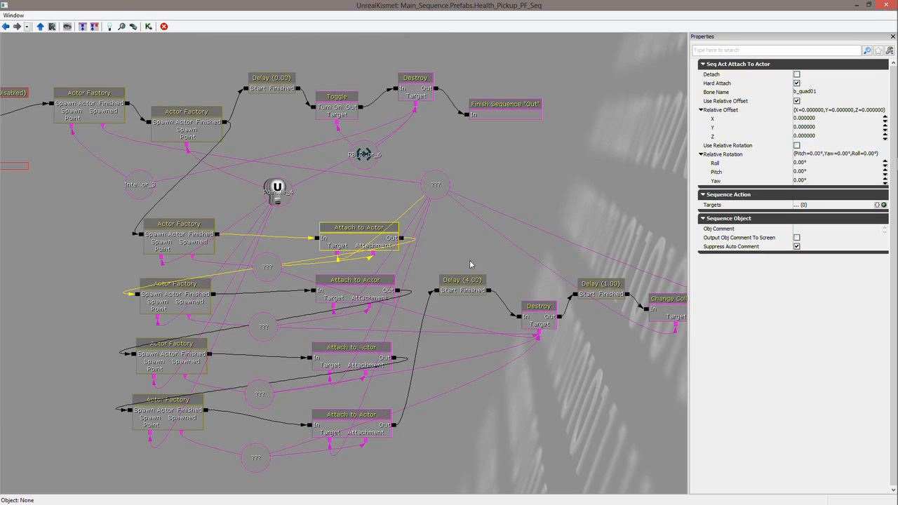
pyautogui.moveTo(488, 159); pyautogui.dragTo(427, 173)
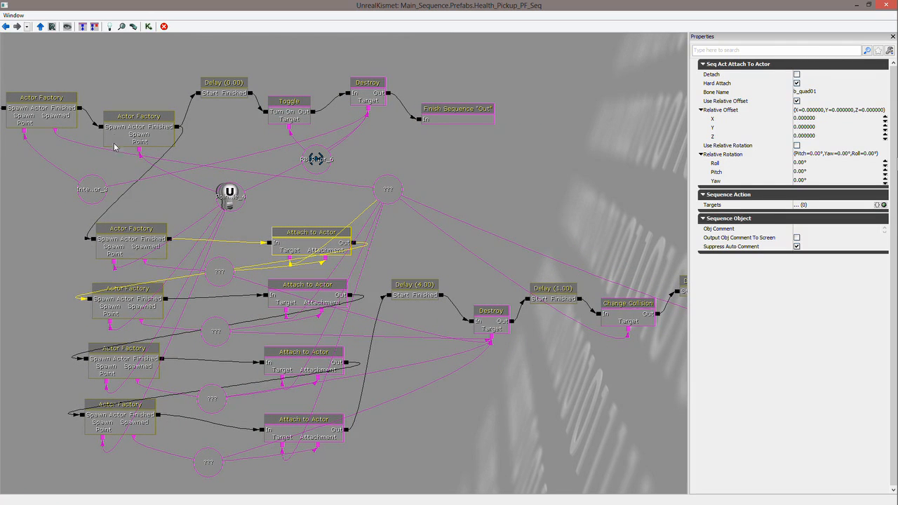
# Step: Review the upper chain's Delay, Toggle and Destroy nodes and the RB_RadialForceActor variable linked to them
pyautogui.click(231, 95)
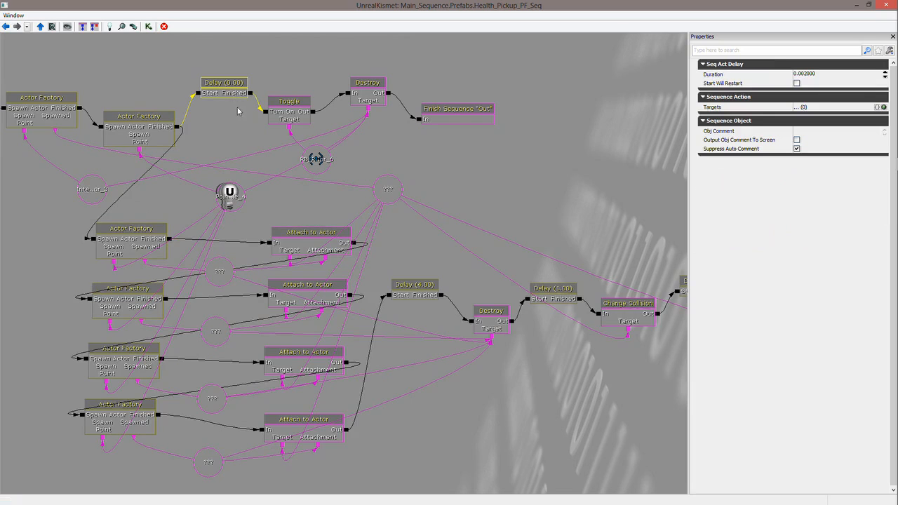
pyautogui.click(283, 120)
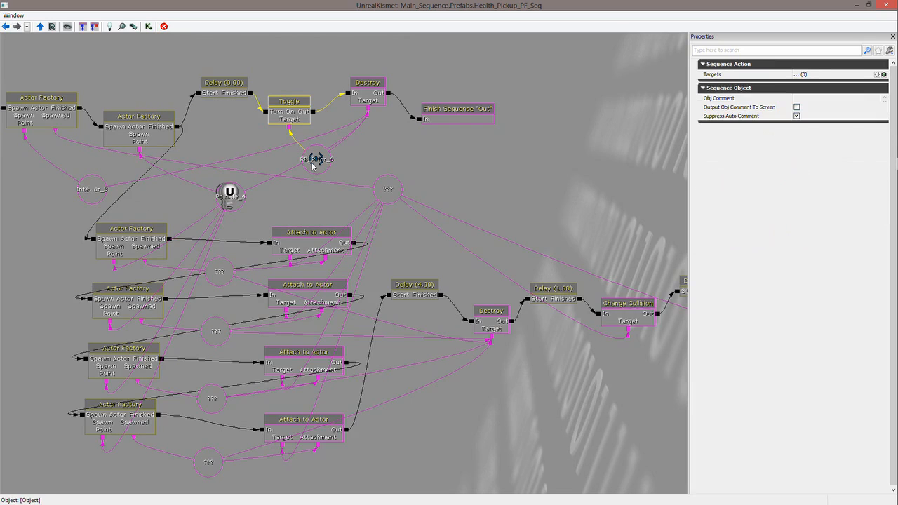
pyautogui.moveTo(321, 164); pyautogui.dragTo(378, 155)
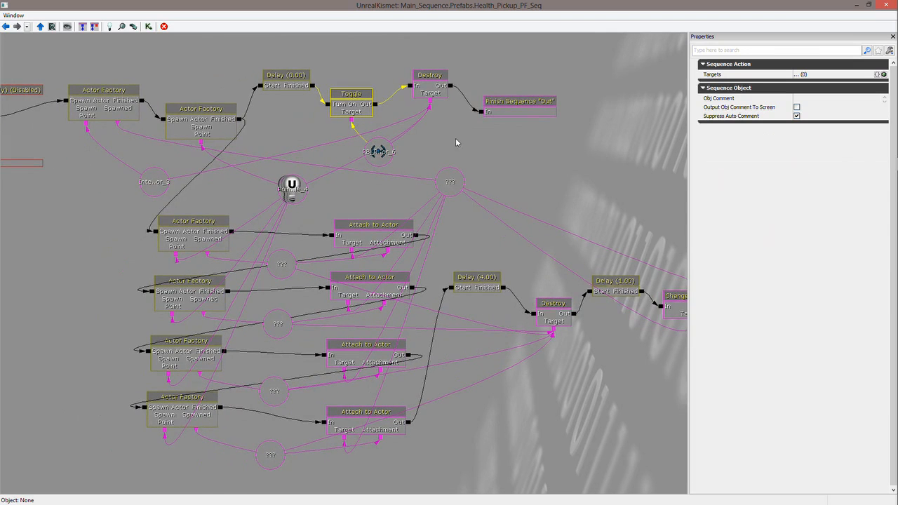
pyautogui.click(380, 154)
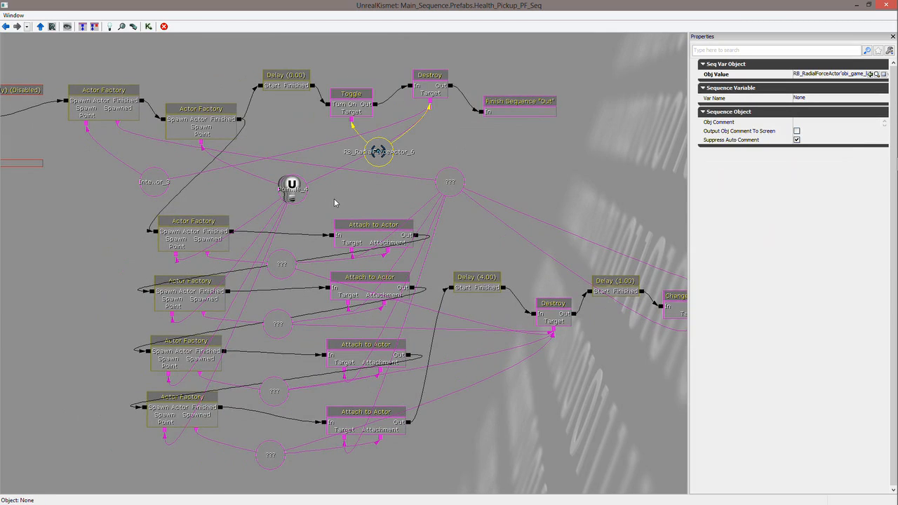
pyautogui.moveTo(347, 201)
pyautogui.mouseDown()
pyautogui.moveTo(375, 200)
pyautogui.moveTo(335, 210)
pyautogui.mouseUp()
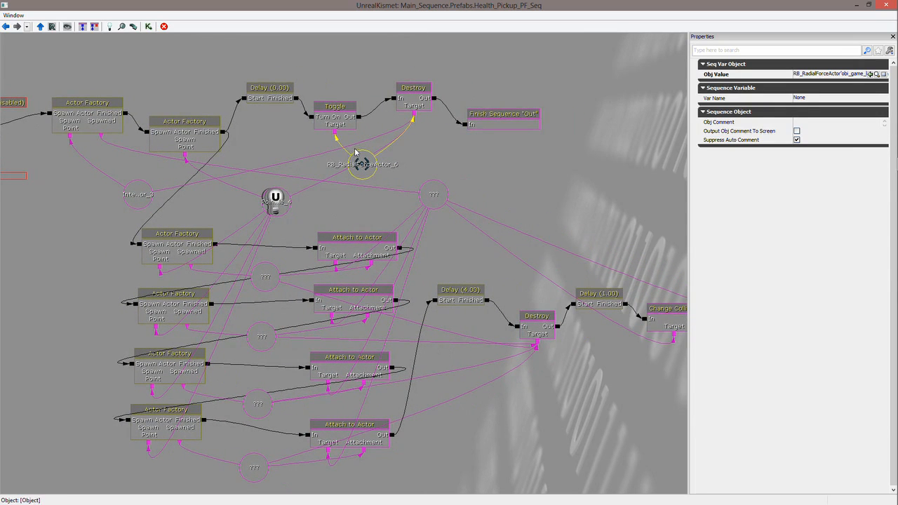
pyautogui.click(421, 103)
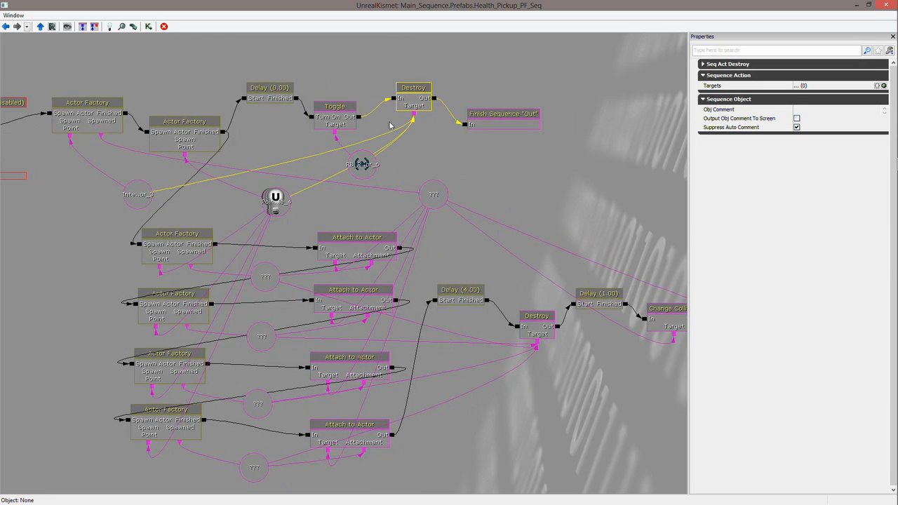
# Step: Follow the lower chain past its Delay and Destroy nodes and review the Change Collision node's settings
pyautogui.moveTo(524, 198); pyautogui.dragTo(426, 125)
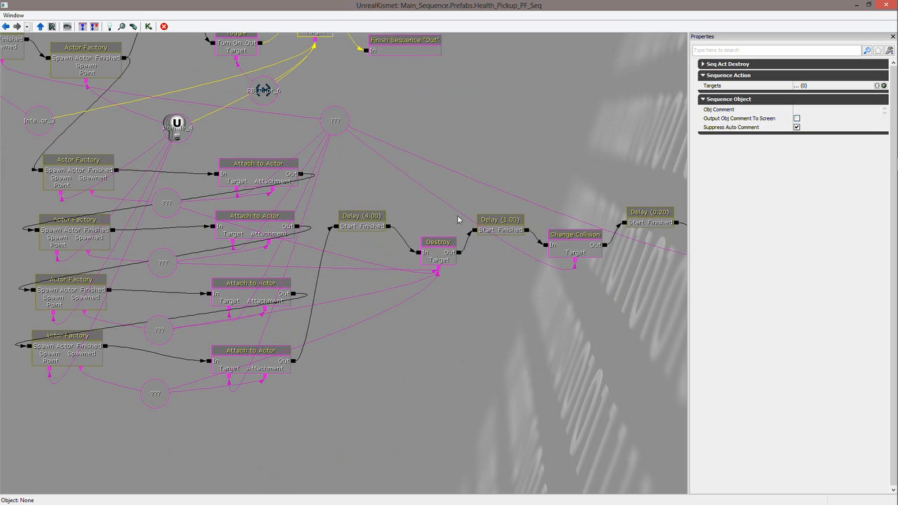
pyautogui.moveTo(565, 147); pyautogui.dragTo(481, 159)
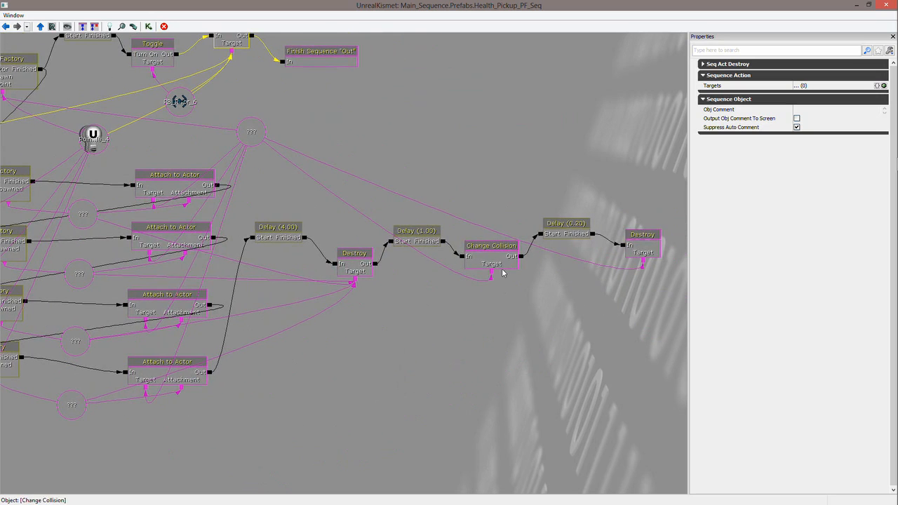
pyautogui.moveTo(467, 157); pyautogui.dragTo(608, 181)
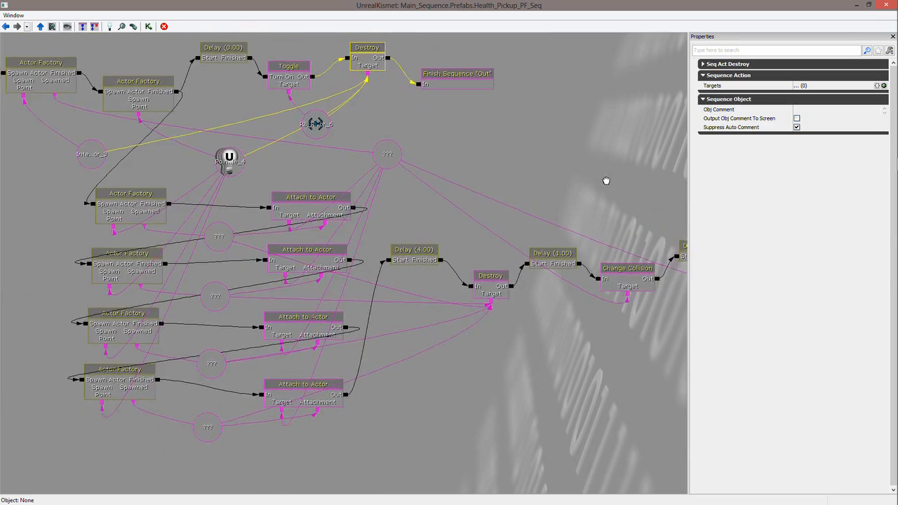
pyautogui.moveTo(513, 173); pyautogui.dragTo(427, 181)
pyautogui.scroll(-2, 538, 170)
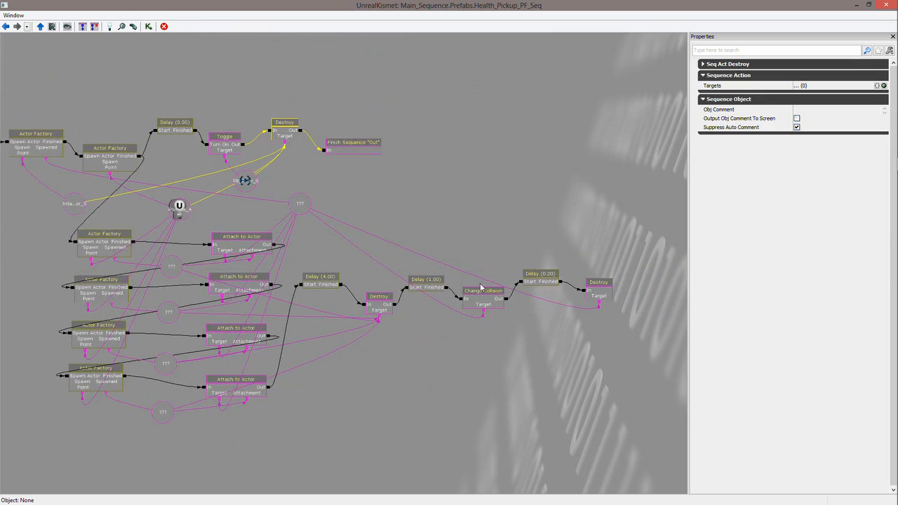
pyautogui.scroll(2, 469, 194)
pyautogui.click(529, 309)
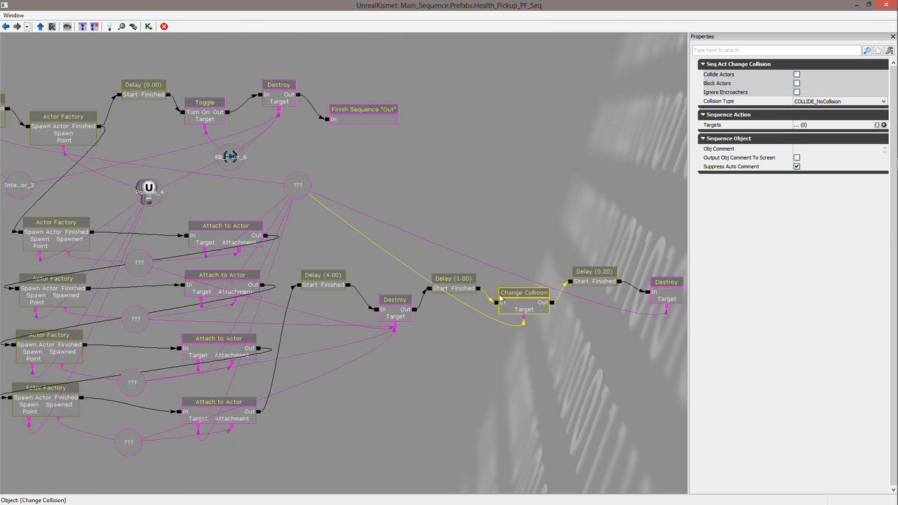
pyautogui.scroll(1, 503, 187)
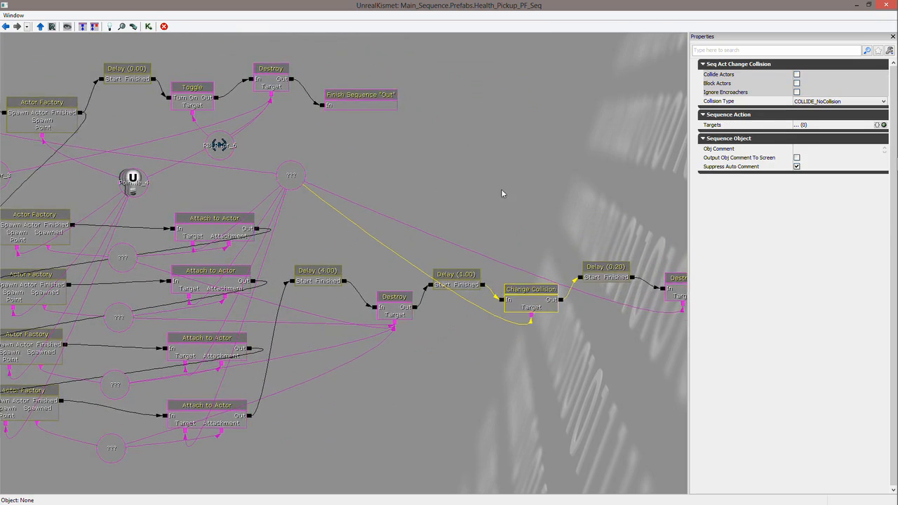
# Step: Trace how the shared spawned-object variable links to Change Collision and the final Destroy through the 1.00 and 0.20 delays
pyautogui.moveTo(501, 191); pyautogui.dragTo(521, 205)
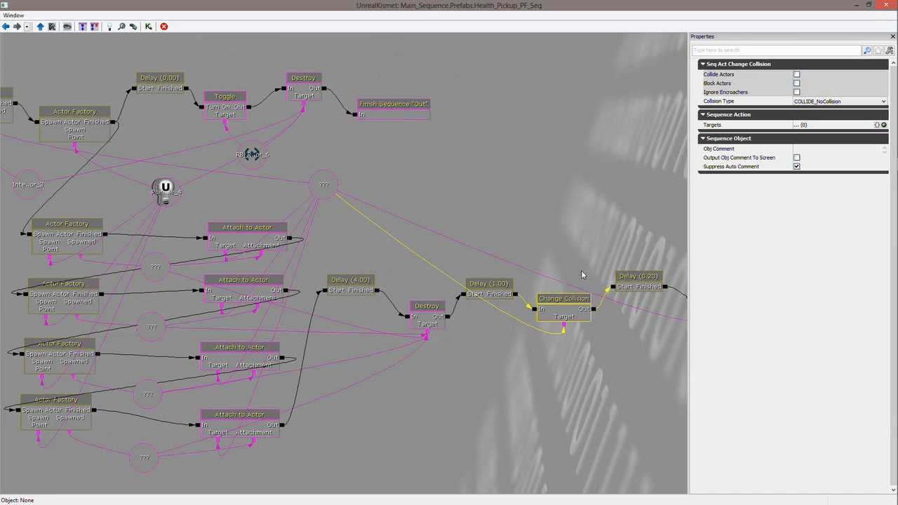
pyautogui.moveTo(519, 184); pyautogui.dragTo(509, 168)
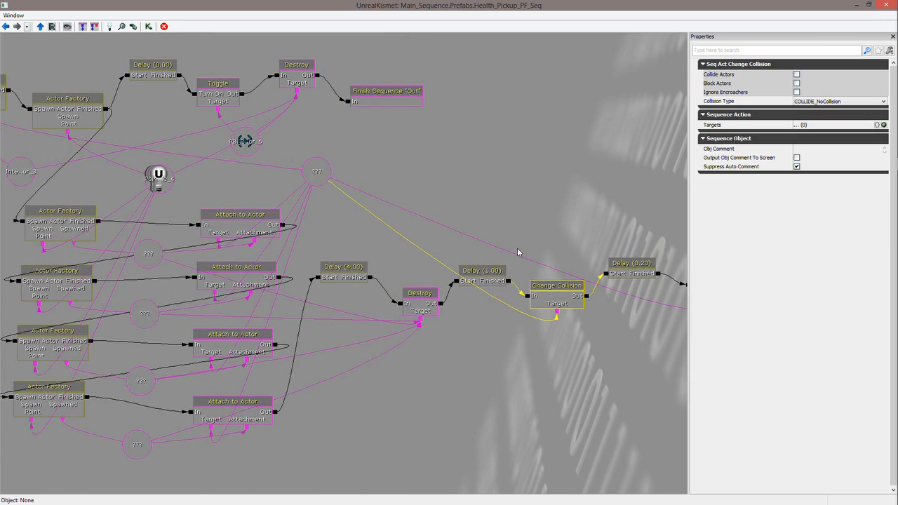
pyautogui.moveTo(582, 219); pyautogui.dragTo(412, 197)
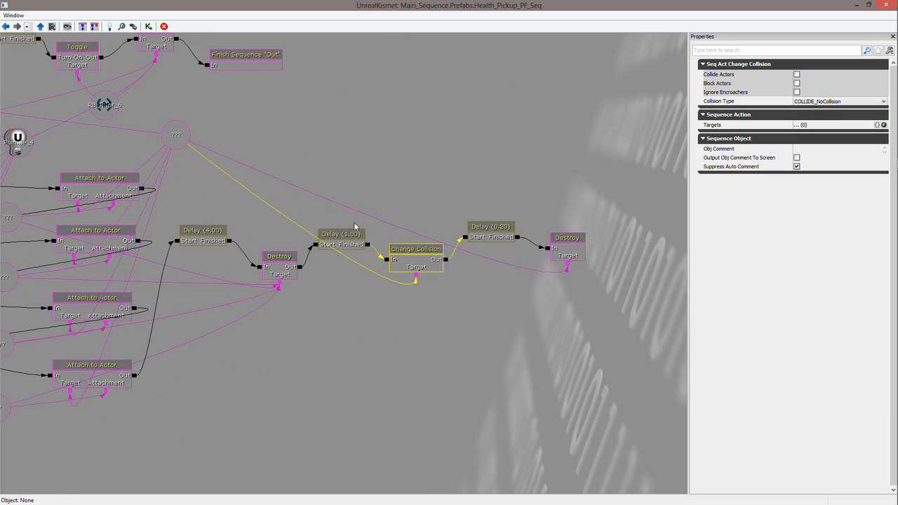
pyautogui.moveTo(300, 138); pyautogui.dragTo(419, 187)
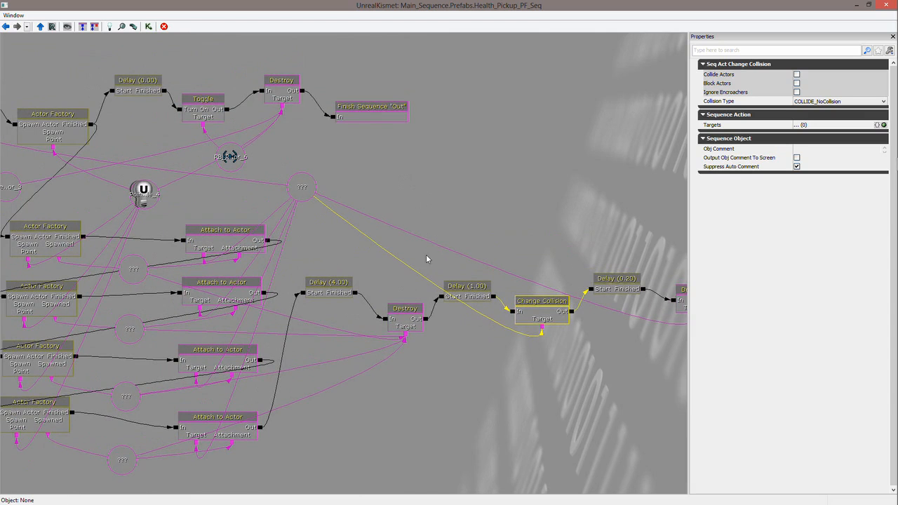
pyautogui.moveTo(473, 209); pyautogui.dragTo(433, 188)
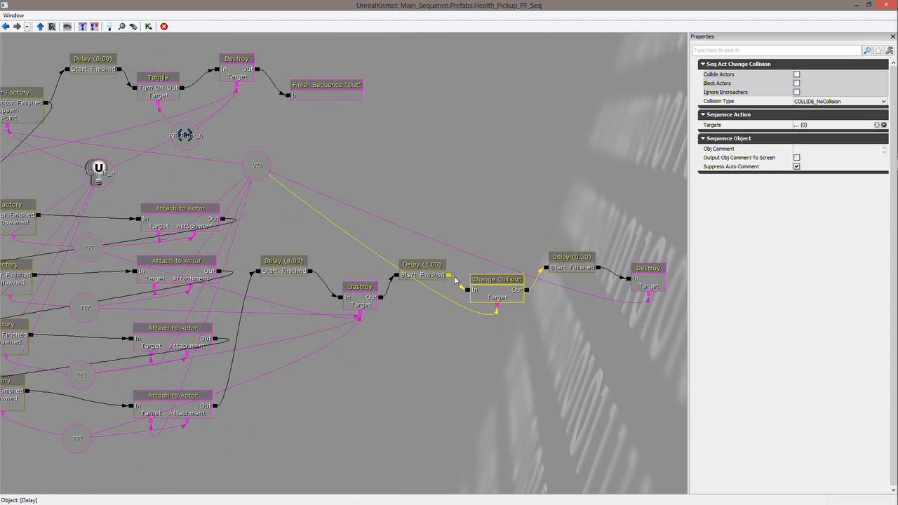
pyautogui.moveTo(364, 154); pyautogui.dragTo(521, 211)
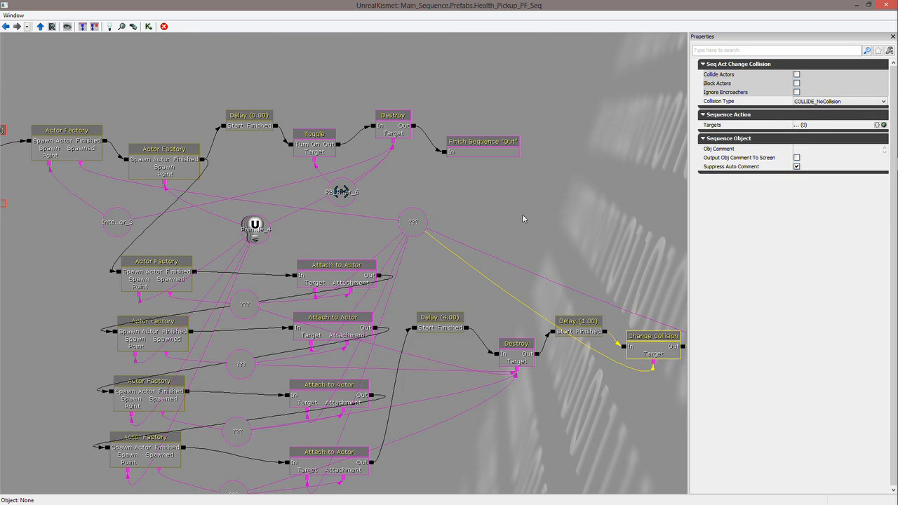
pyautogui.moveTo(512, 216); pyautogui.dragTo(486, 204)
# Step: Review the upper chain's Destroy and Finish Sequence nodes, and look back over the sequence to its touch event
pyautogui.moveTo(381, 173); pyautogui.dragTo(422, 187)
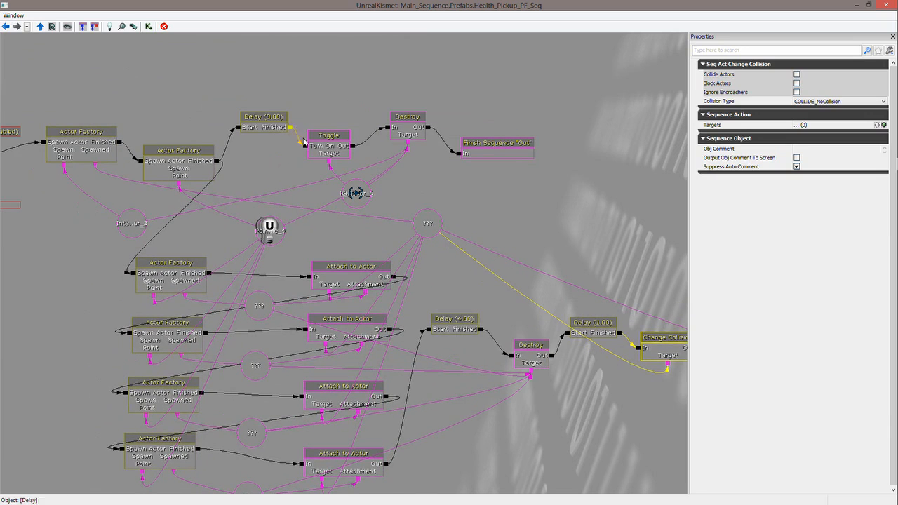
pyautogui.click(411, 133)
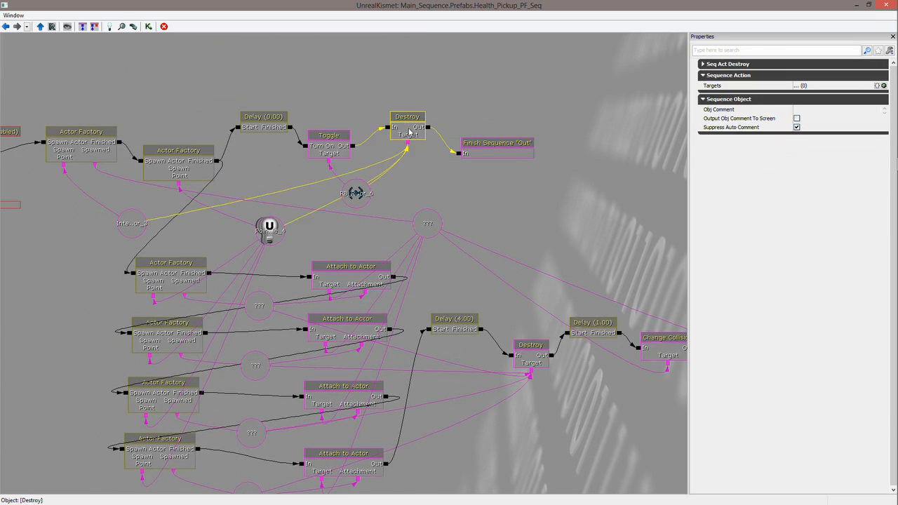
pyautogui.click(498, 157)
pyautogui.moveTo(479, 199); pyautogui.dragTo(627, 179)
pyautogui.moveTo(173, 242); pyautogui.dragTo(145, 225)
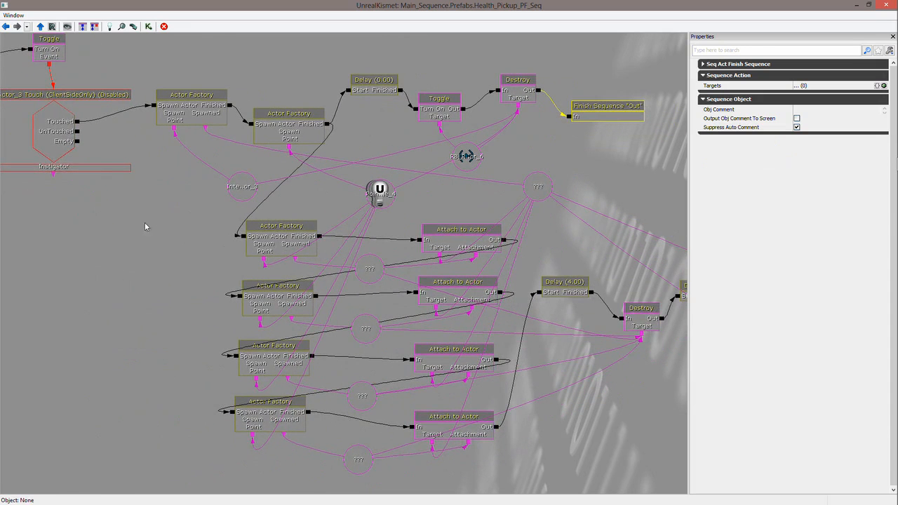
pyautogui.moveTo(117, 140); pyautogui.dragTo(103, 143)
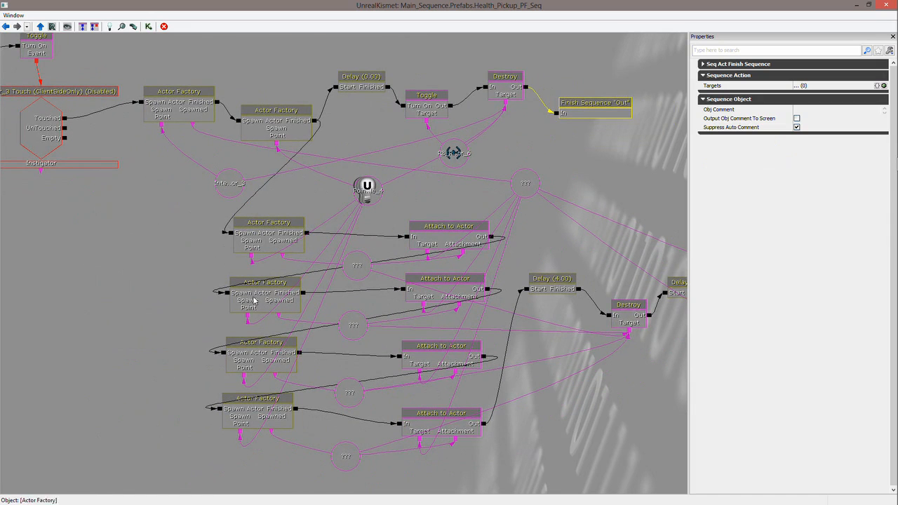
pyautogui.moveTo(136, 232); pyautogui.dragTo(302, 233)
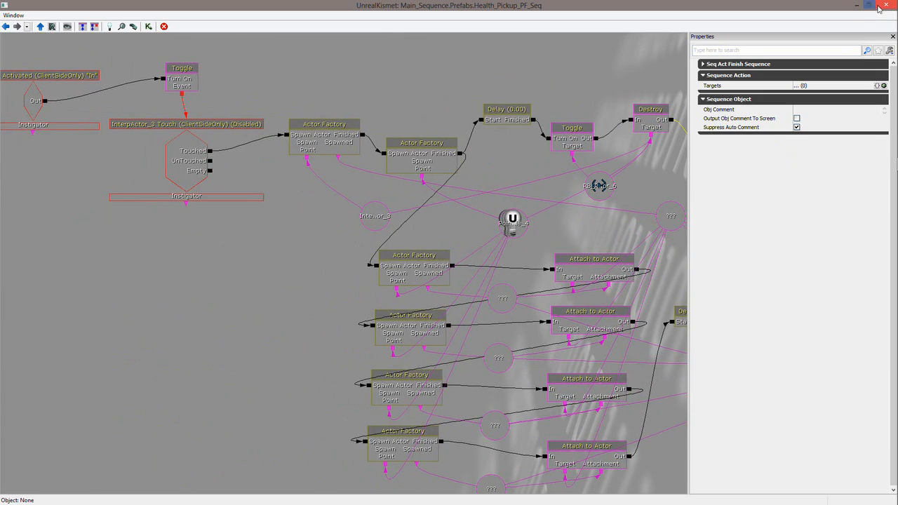
# Step: Close Kismet, deselect the radial force actor, and look at the health pickup in the perspective viewport
pyautogui.click(885, 5)
pyautogui.moveTo(335, 361)
pyautogui.mouseDown(button='right')
pyautogui.moveTo(328, 383)
pyautogui.moveTo(335, 372)
pyautogui.moveTo(336, 395)
pyautogui.moveTo(339, 369)
pyautogui.mouseUp(button='right')
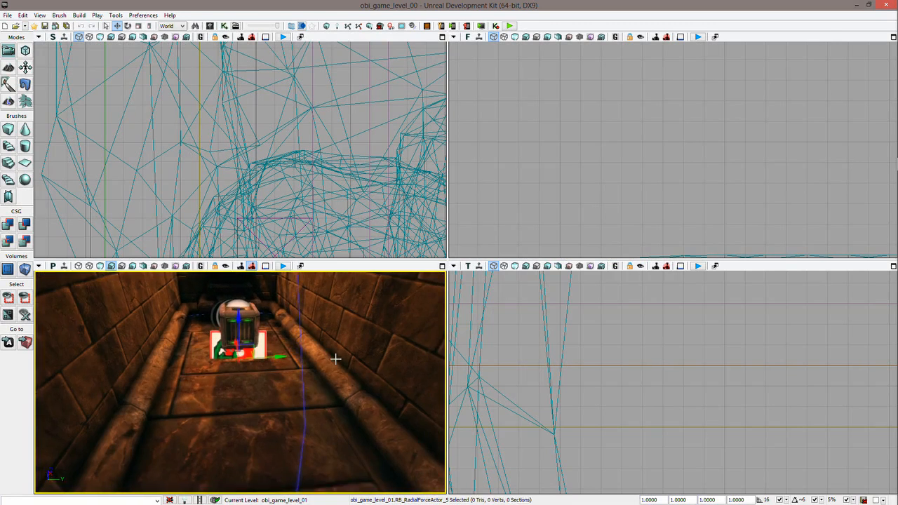
pyautogui.click(360, 373)
pyautogui.moveTo(371, 394); pyautogui.dragTo(341, 367, button='right')
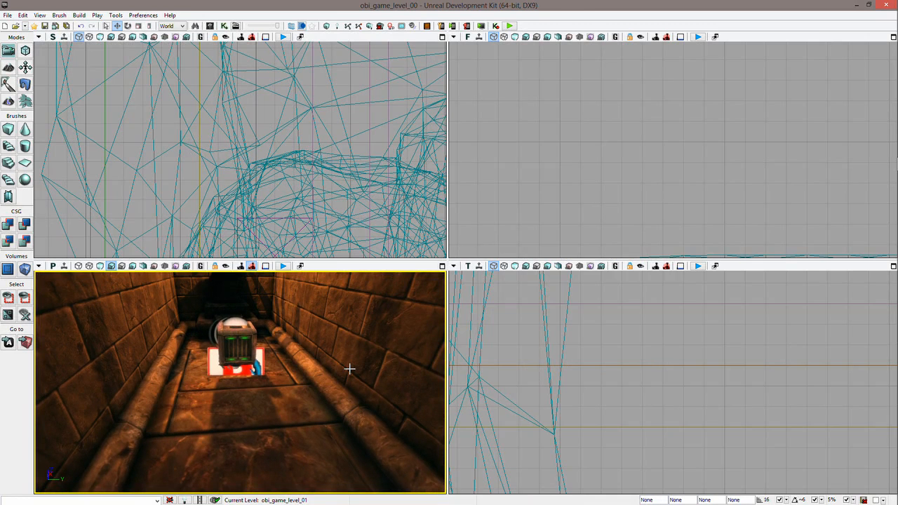
pyautogui.moveTo(360, 373); pyautogui.dragTo(361, 373, button='right')
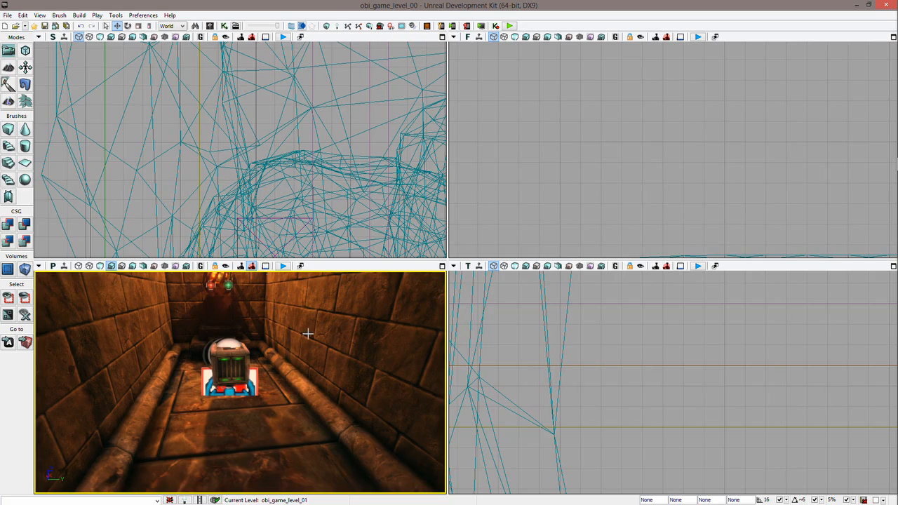
# Step: Fly the perspective view out of the corridor to the outdoor area with the stairs and pillars
pyautogui.moveTo(320, 367)
pyautogui.mouseDown(button='right')
pyautogui.moveTo(315, 361)
pyautogui.moveTo(361, 366)
pyautogui.moveTo(309, 371)
pyautogui.moveTo(301, 396)
pyautogui.moveTo(289, 394)
pyautogui.moveTo(327, 382)
pyautogui.mouseUp(button='right')
pyautogui.press('s')
pyautogui.press('s')
pyautogui.press('w')
pyautogui.press('s')
pyautogui.press('w')
pyautogui.press('s')
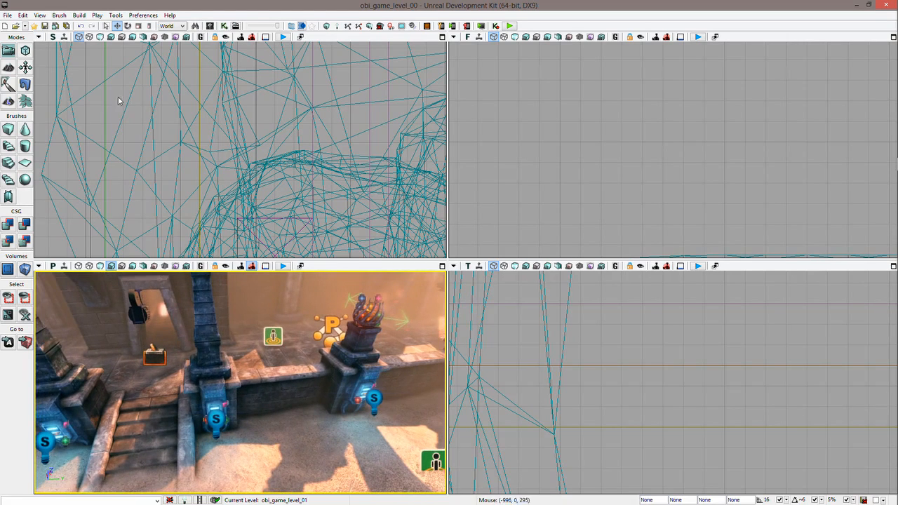